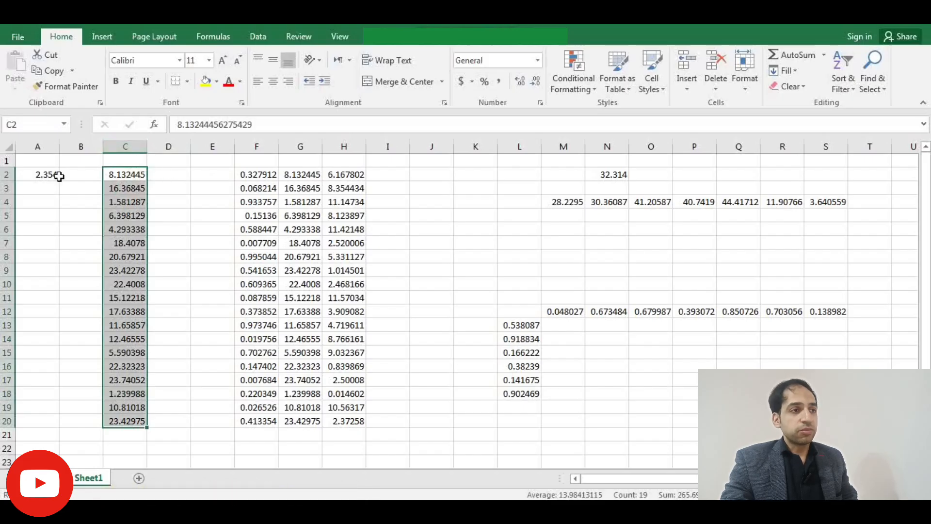
# - Enter the formula =A2*C2 in cell D2 to multiply the constant by the first value
pyautogui.hotkey('ctrl', 'v')
pyautogui.click(166, 175)
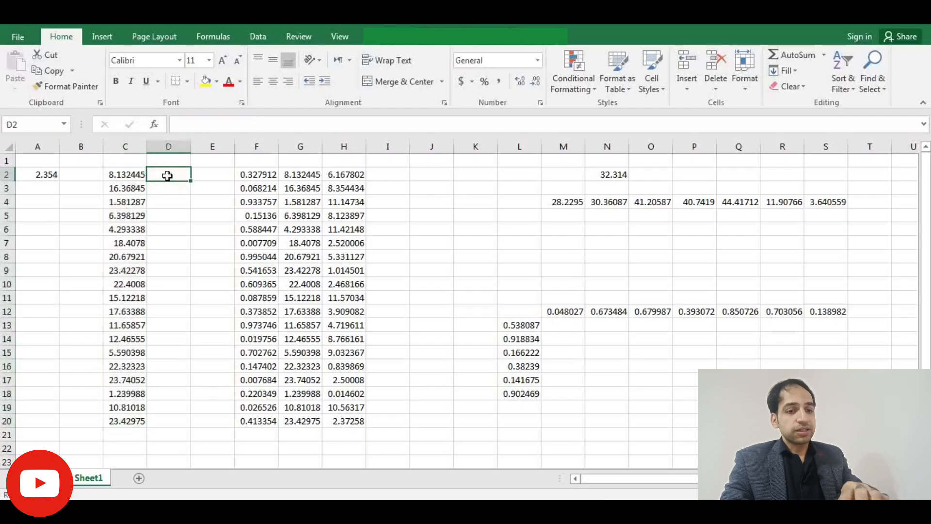
pyautogui.write('=')
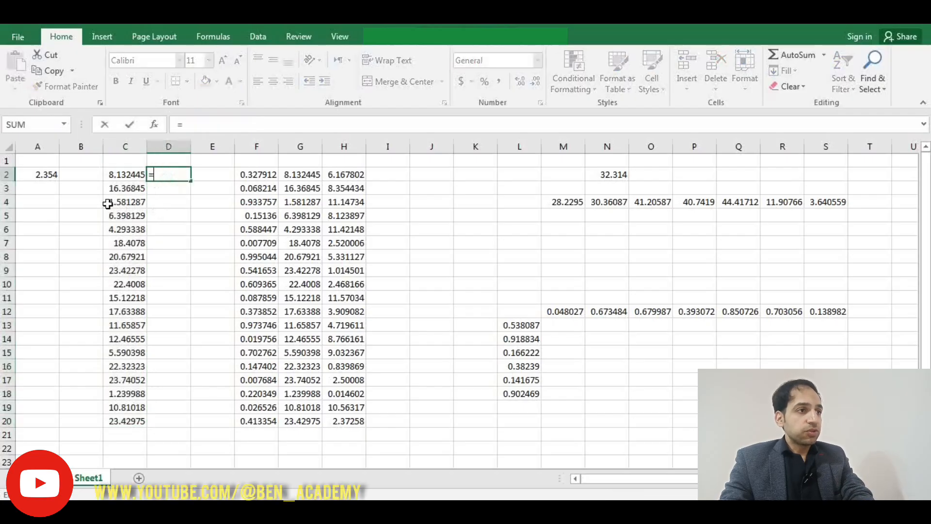
pyautogui.click(42, 177)
pyautogui.write('*')
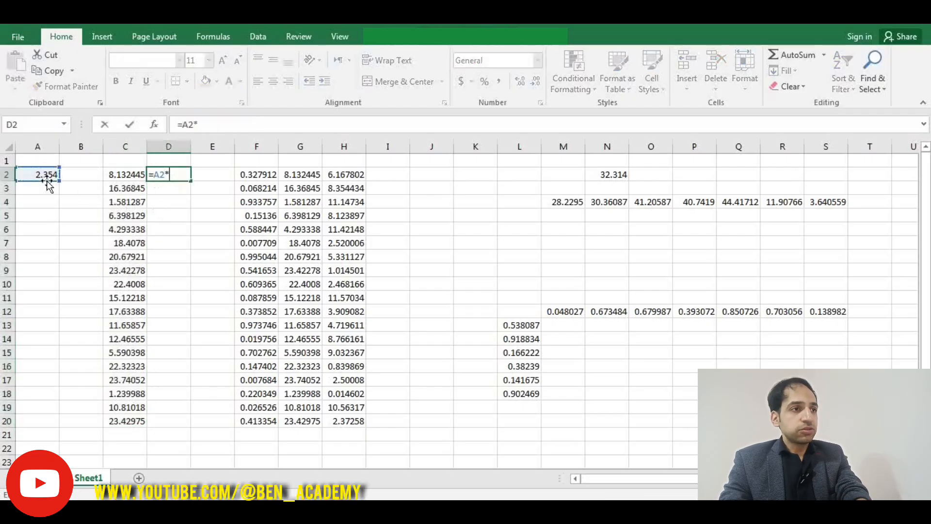
pyautogui.click(128, 176)
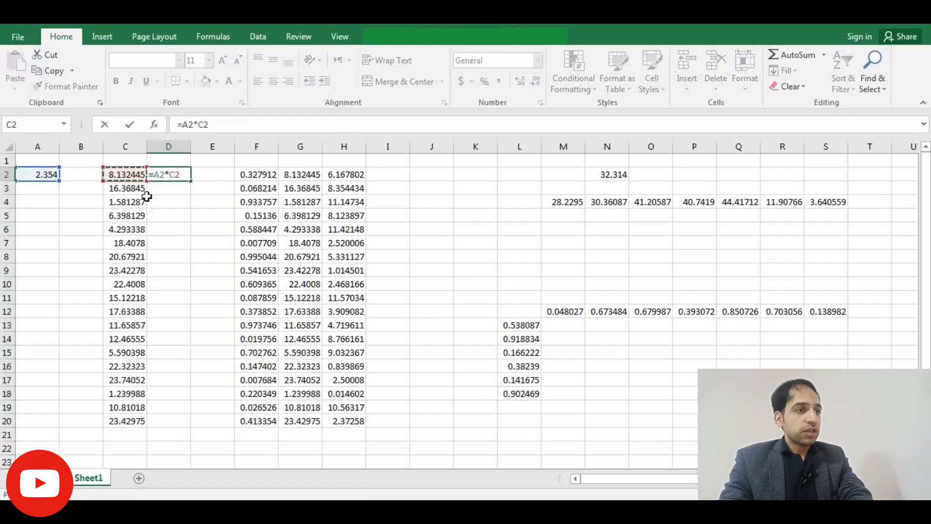
pyautogui.hotkey('ctrl', 'Return')
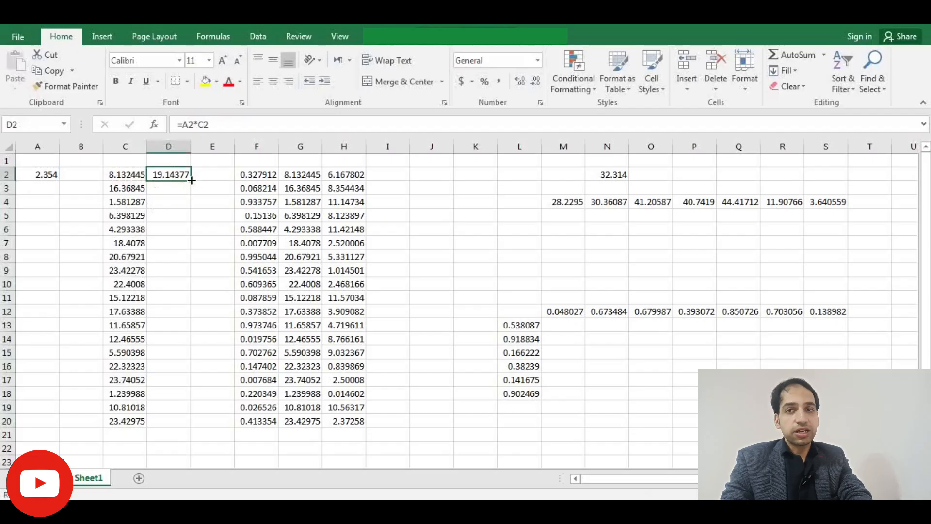
# - Fill the D2 formula down column D to row 20 using relative references
pyautogui.moveTo(192, 180); pyautogui.dragTo(191, 262)
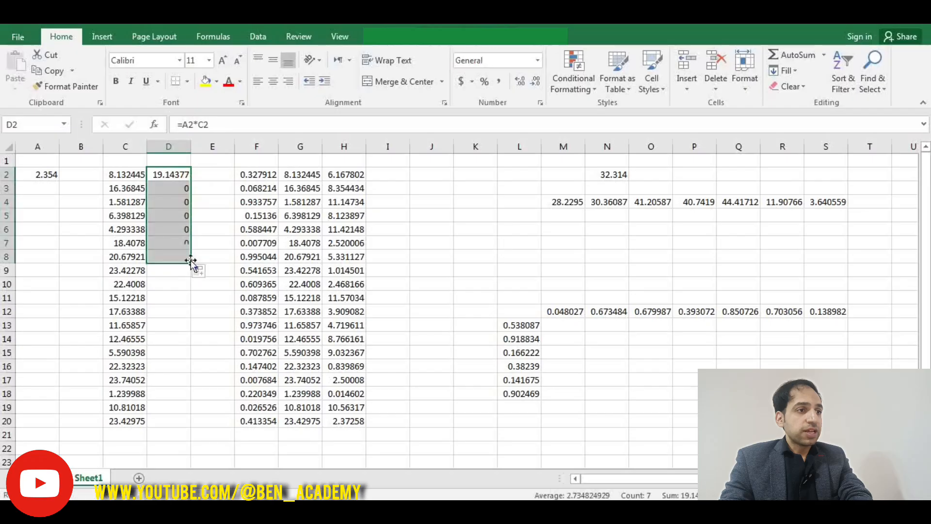
pyautogui.doubleClick(192, 264)
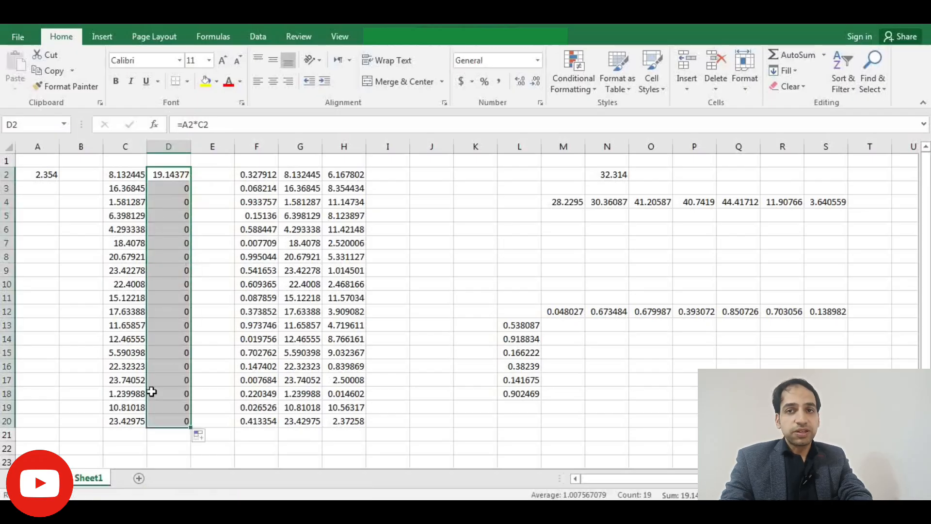
# - Inspect the copied formula in cell D8 and return to D2
pyautogui.doubleClick(174, 257)
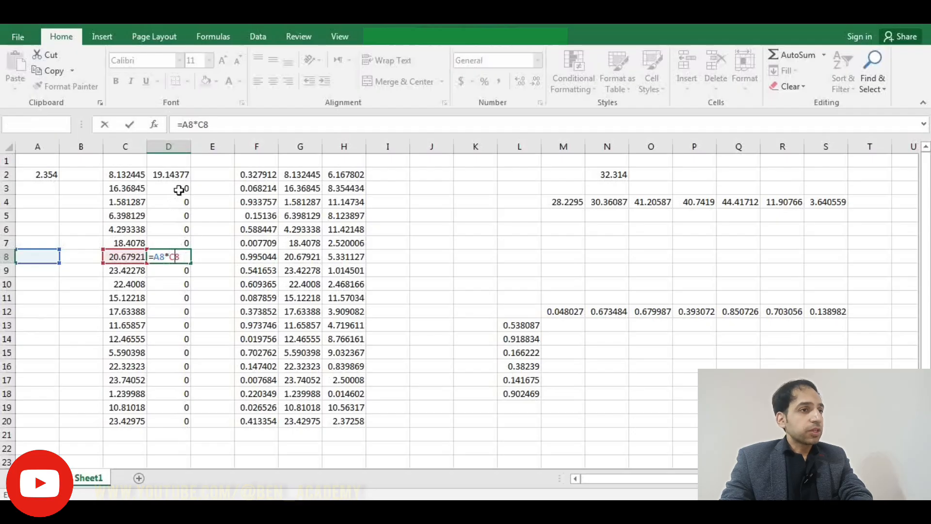
pyautogui.press('Return')
pyautogui.press('Up')
pyautogui.press('Up')
pyautogui.press('Up')
pyautogui.press('Up')
pyautogui.press('Up')
pyautogui.press('Up')
pyautogui.press('Up')
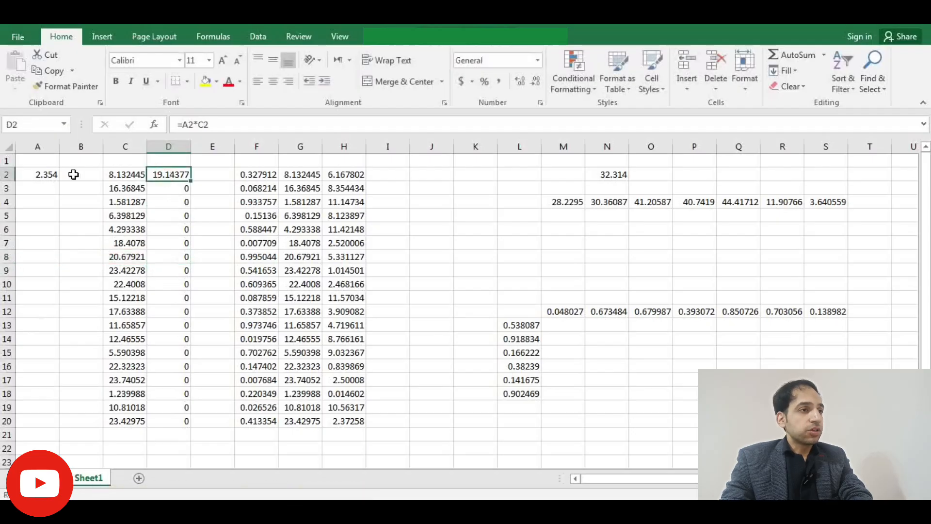
# - Edit D2's formula to make the A2 reference absolute, giving =$A$2*C2
pyautogui.doubleClick(169, 173)
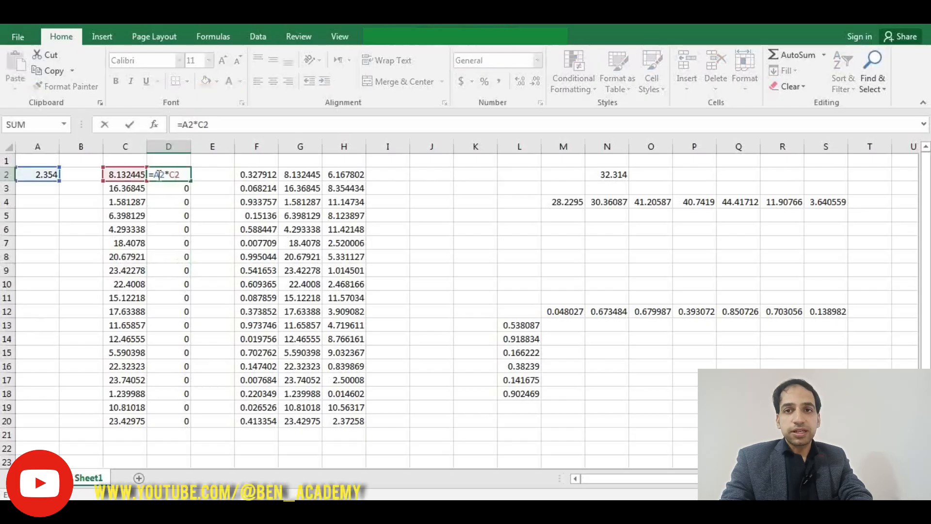
pyautogui.click(162, 174)
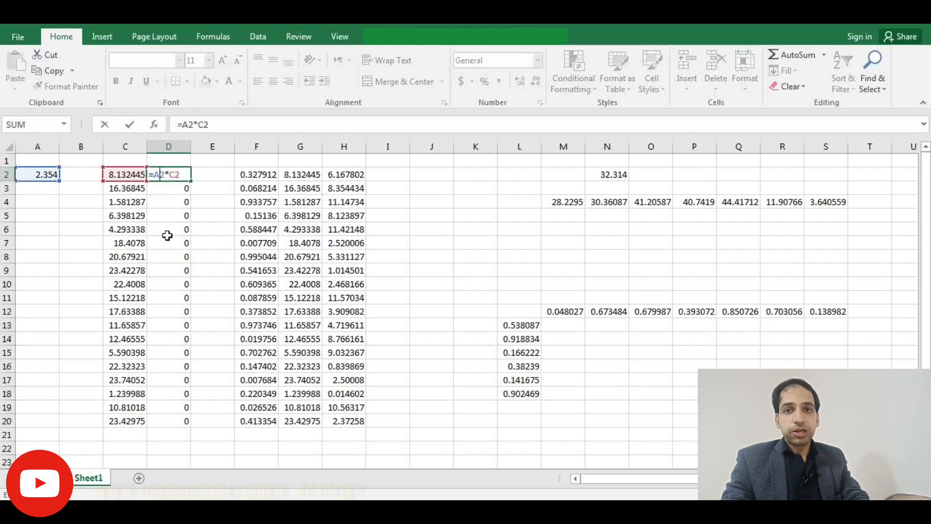
pyautogui.press('F4')
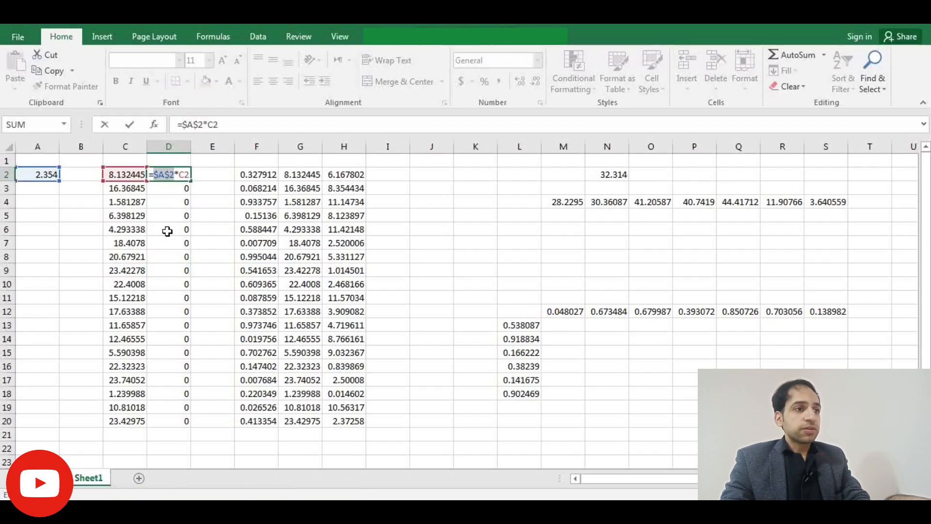
pyautogui.click(171, 174)
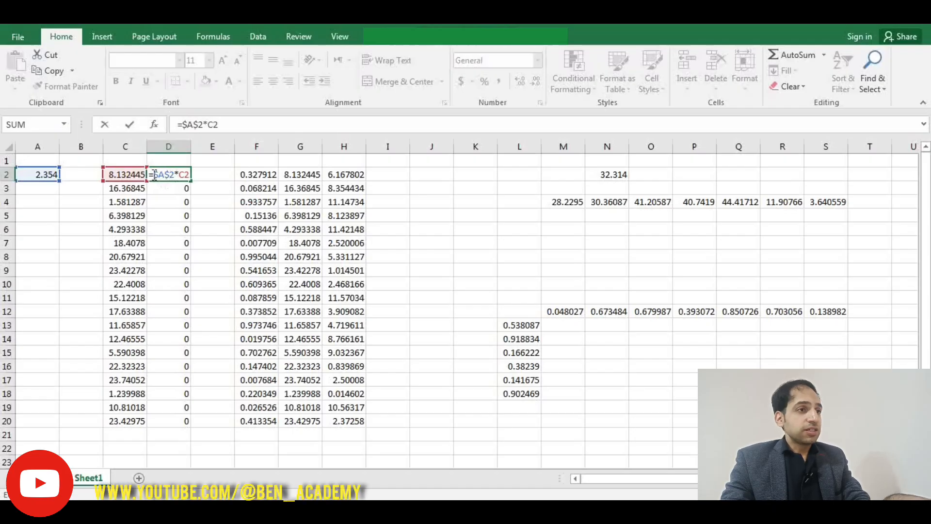
pyautogui.moveTo(154, 174); pyautogui.dragTo(165, 174)
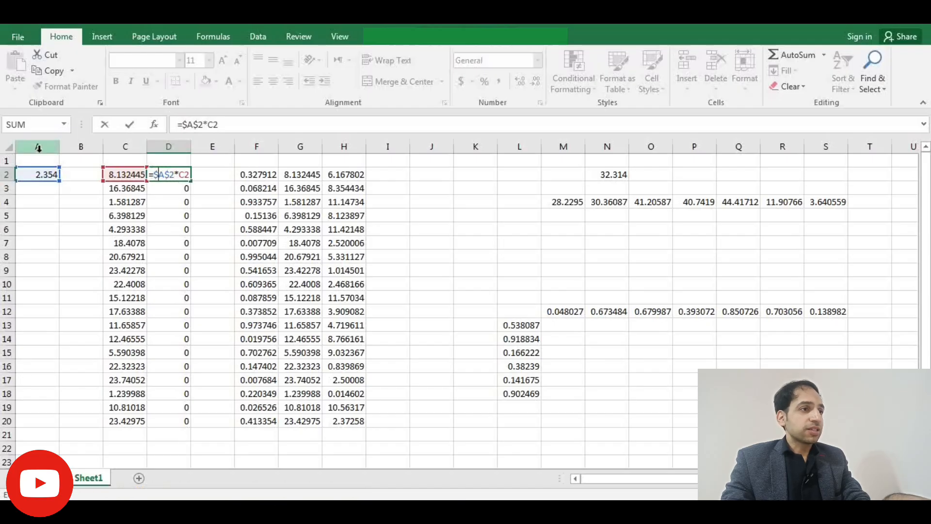
pyautogui.press('Return')
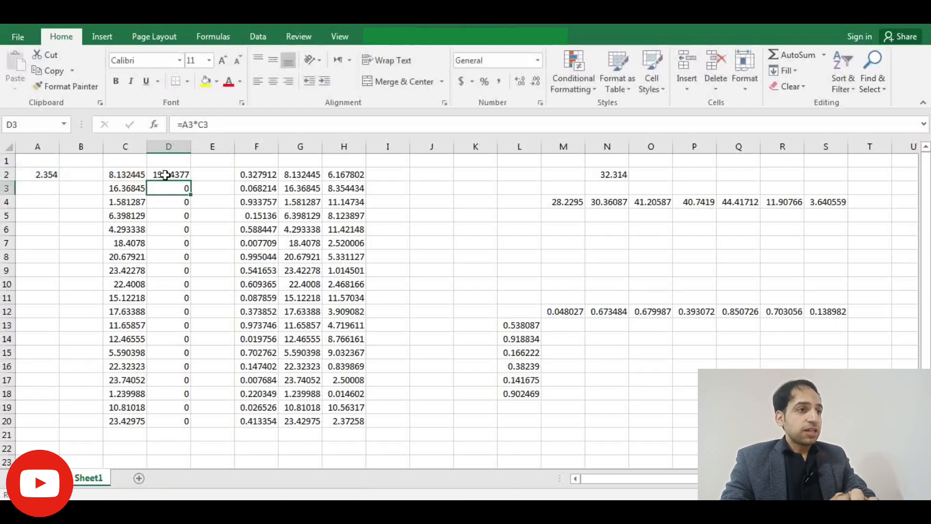
# - Fill D2's absolute formula down to D20 and inspect the copied formula in D7
pyautogui.click(170, 175)
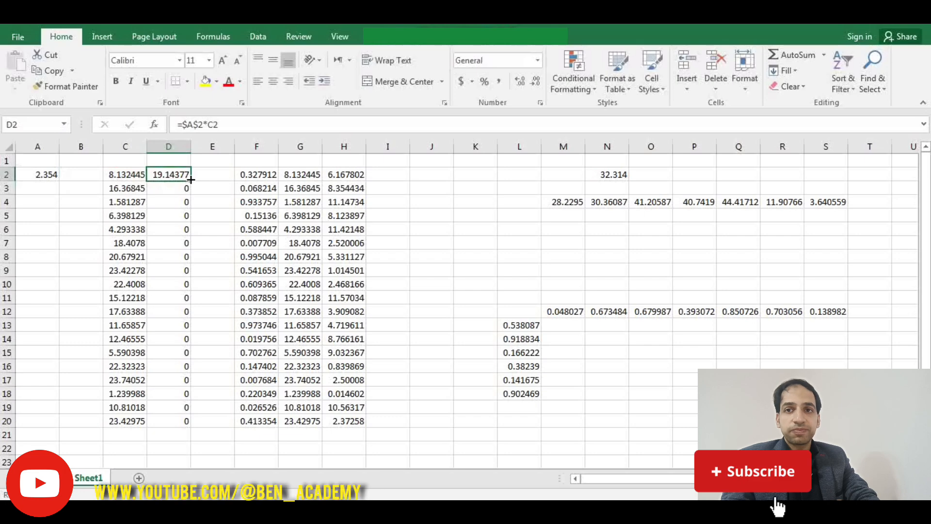
pyautogui.doubleClick(192, 180)
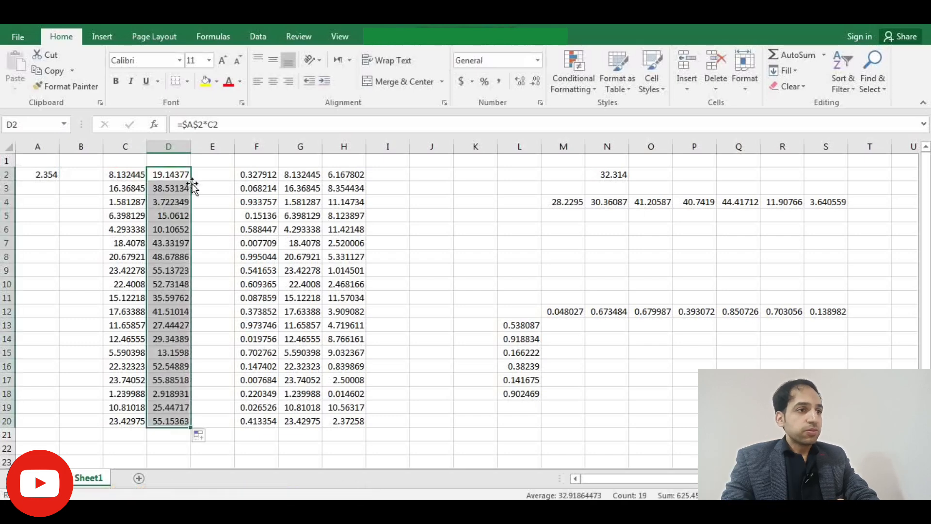
pyautogui.doubleClick(169, 243)
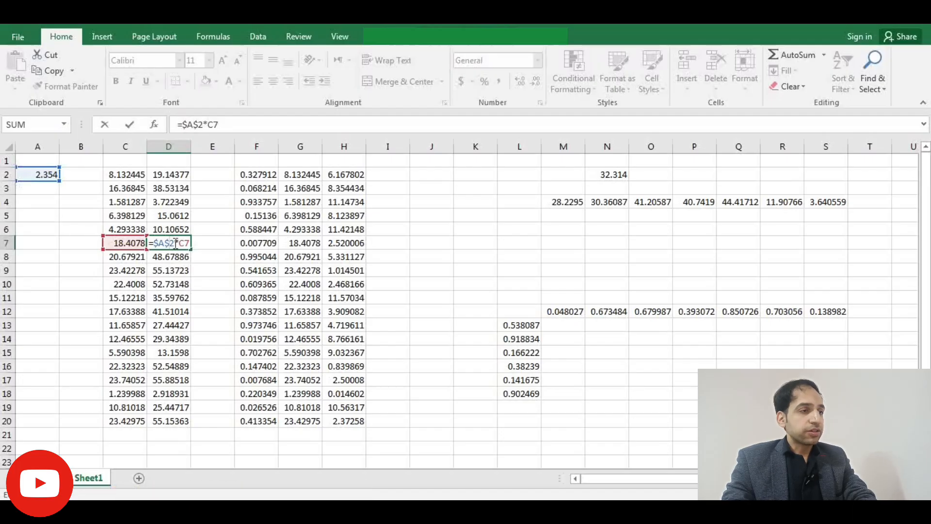
pyautogui.press('Return')
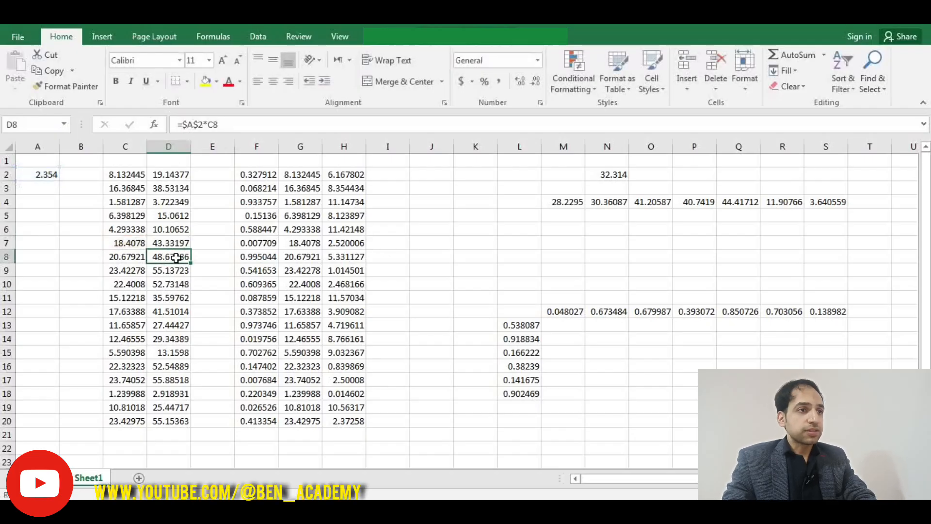
# - Enter the formula =F2*G2 in cell I2
pyautogui.click(391, 179)
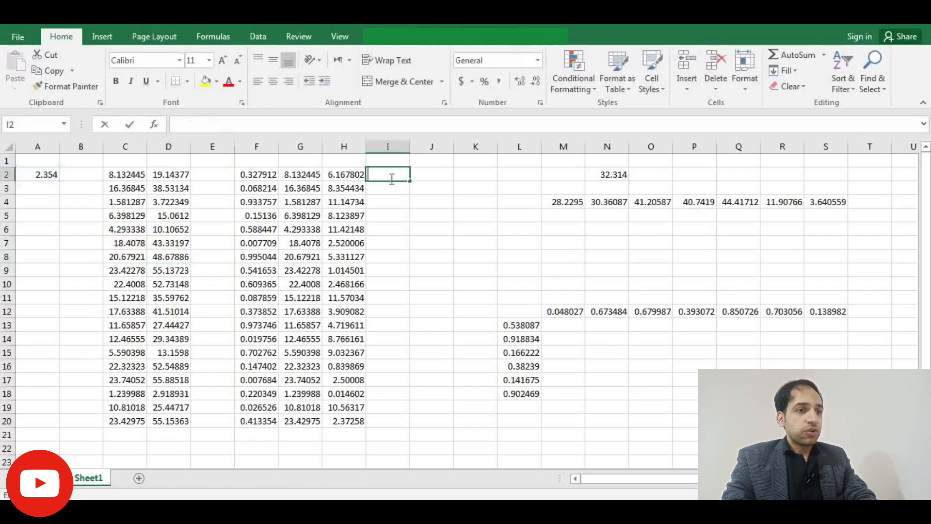
pyautogui.doubleClick(391, 178)
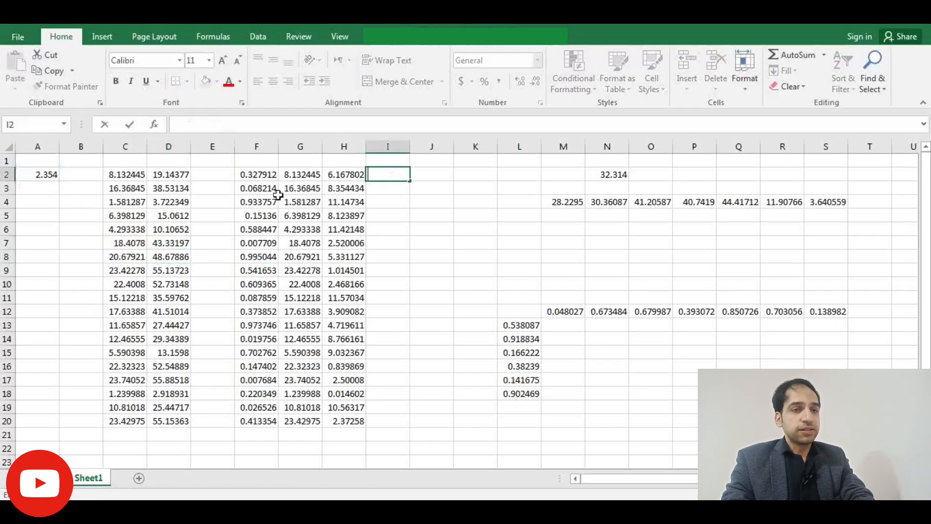
pyautogui.write('=')
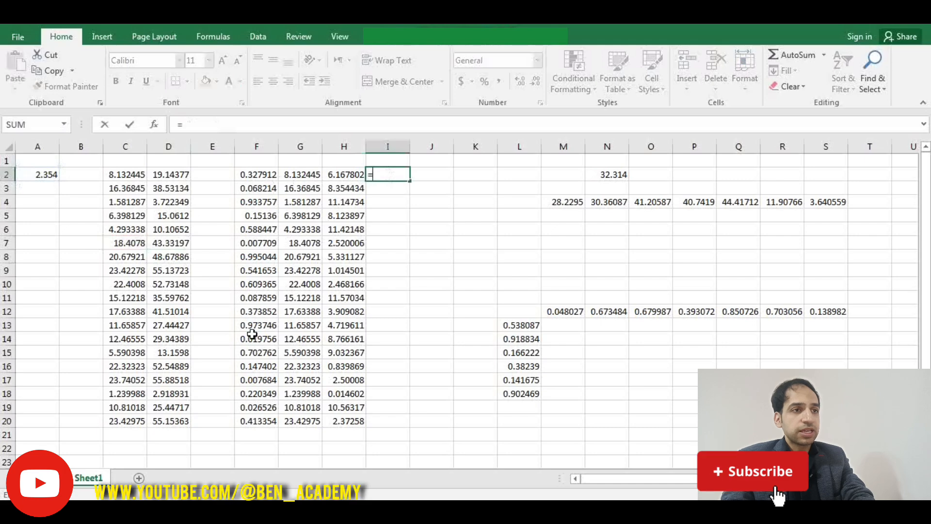
pyautogui.click(259, 175)
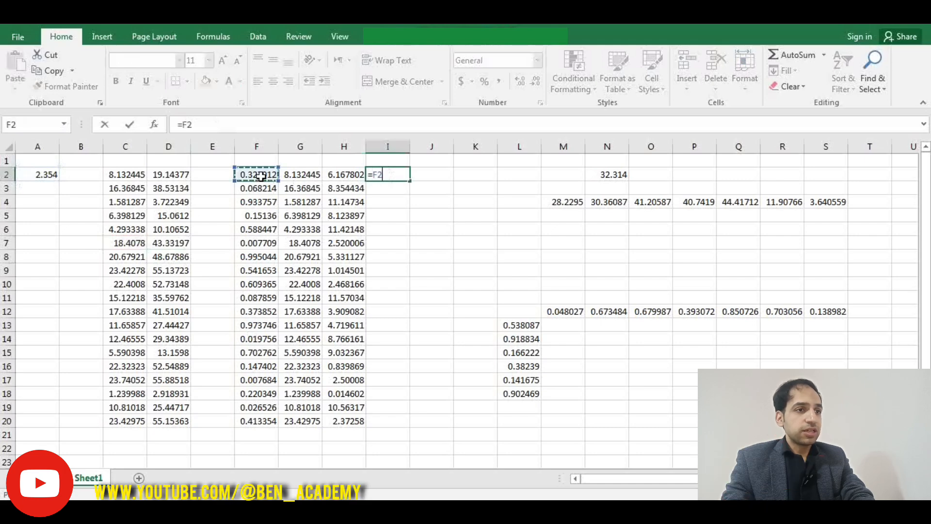
pyautogui.write('*')
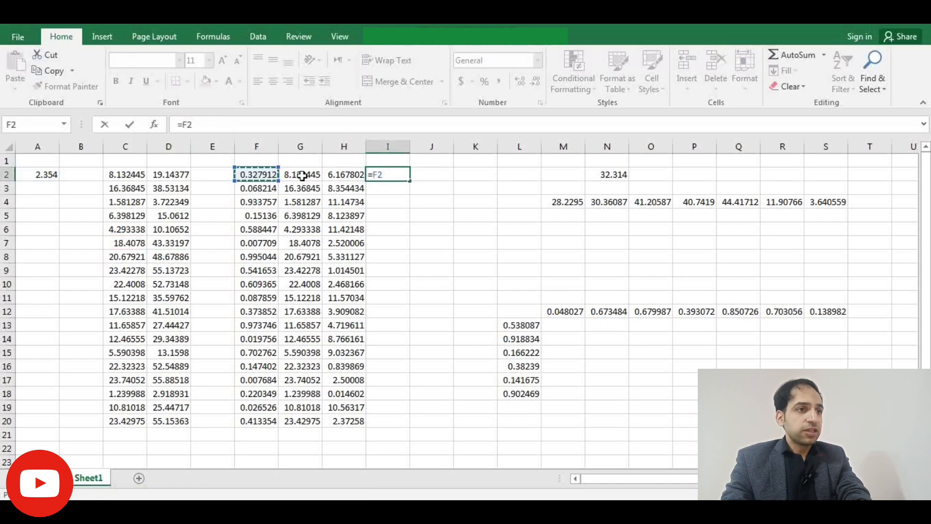
pyautogui.click(308, 174)
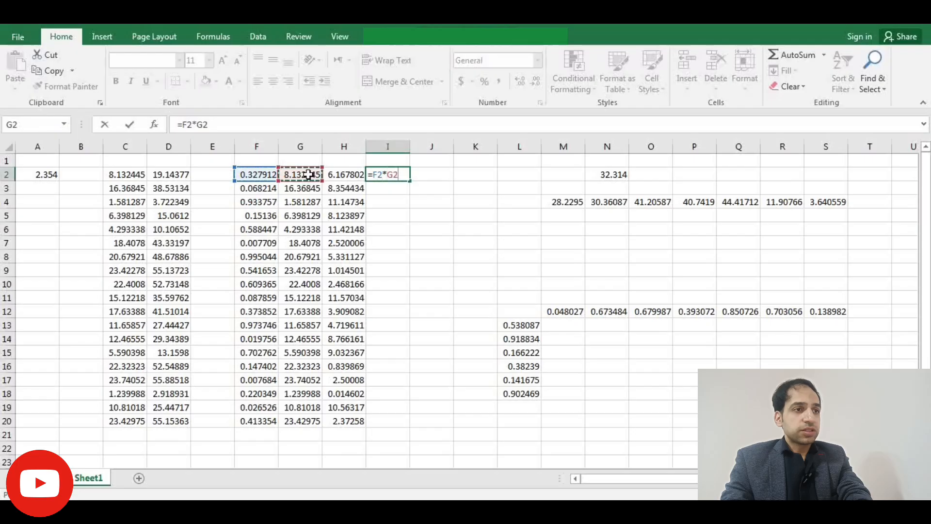
pyautogui.press('Return')
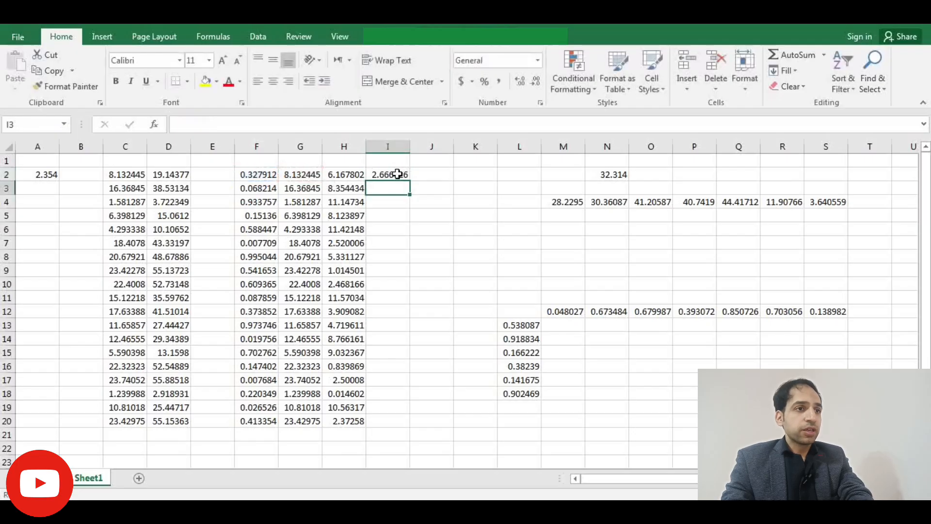
# - Fill I2's formula down to I20 and inspect the copied formula in I12
pyautogui.click(401, 175)
pyautogui.doubleClick(409, 180)
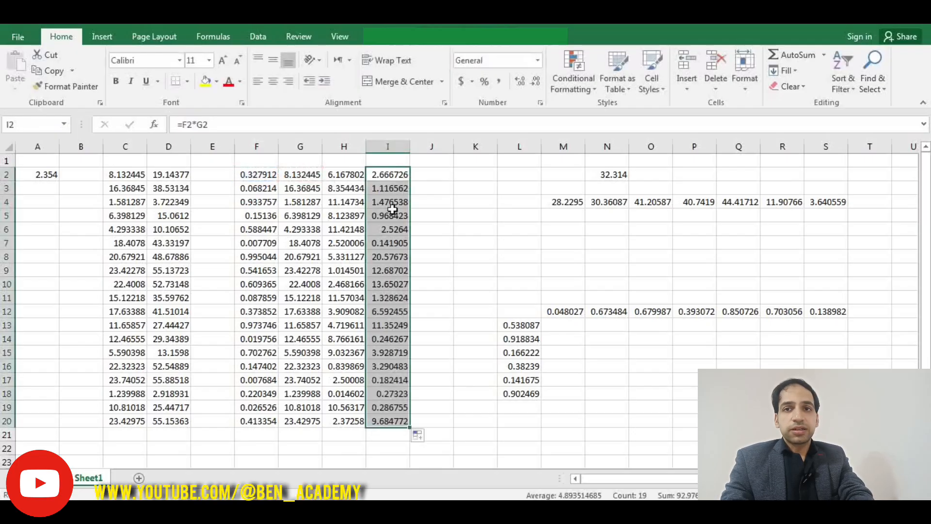
pyautogui.doubleClick(386, 311)
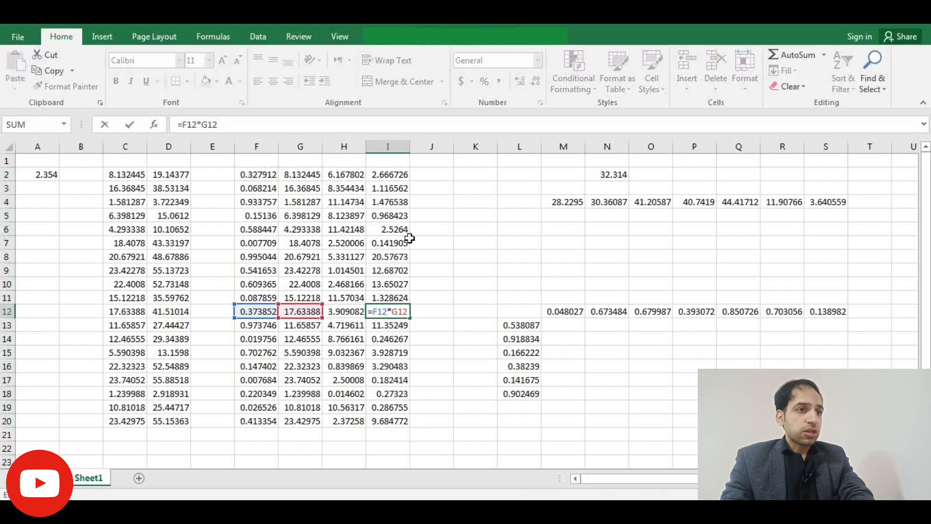
pyautogui.press('Return')
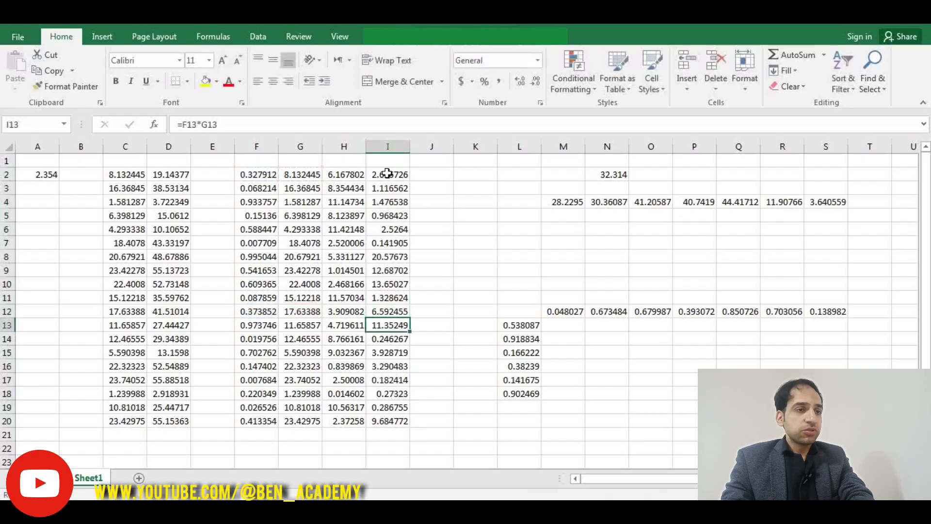
# - Copy I2's formula into J2, then change J2's formula to =F2*H2
pyautogui.click(386, 173)
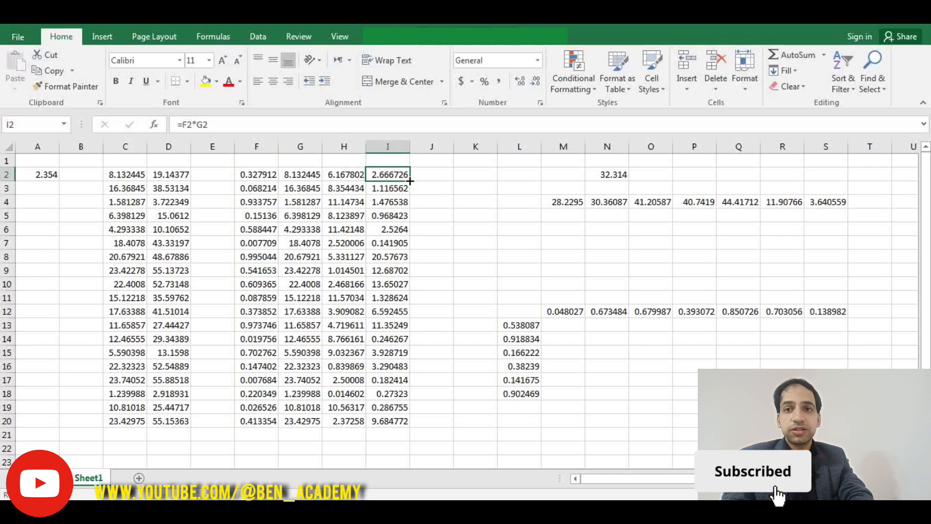
pyautogui.moveTo(409, 180)
pyautogui.mouseDown()
pyautogui.moveTo(448, 187)
pyautogui.moveTo(420, 175)
pyautogui.mouseUp()
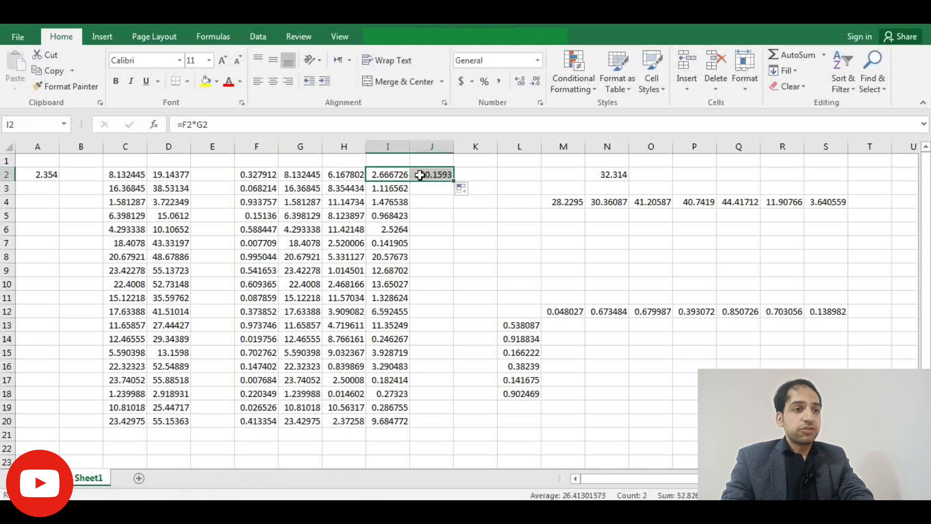
pyautogui.click(439, 176)
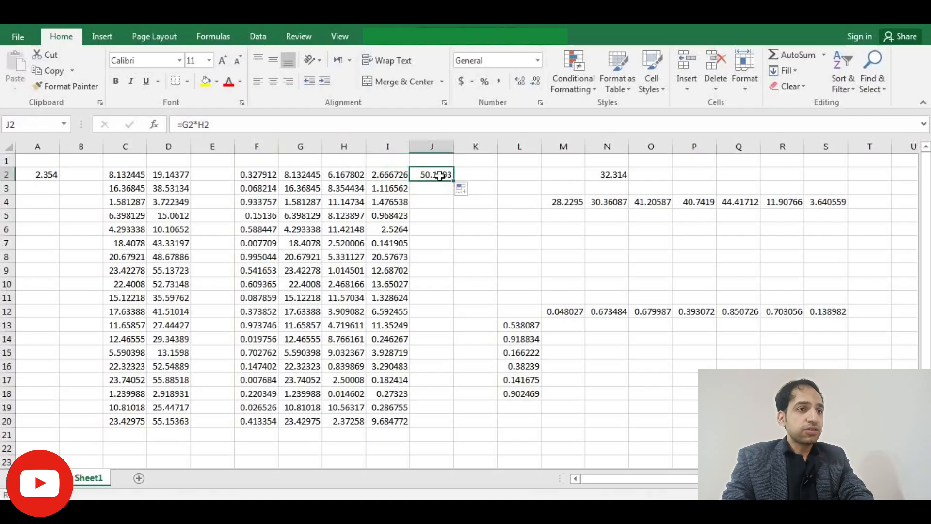
pyautogui.doubleClick(439, 176)
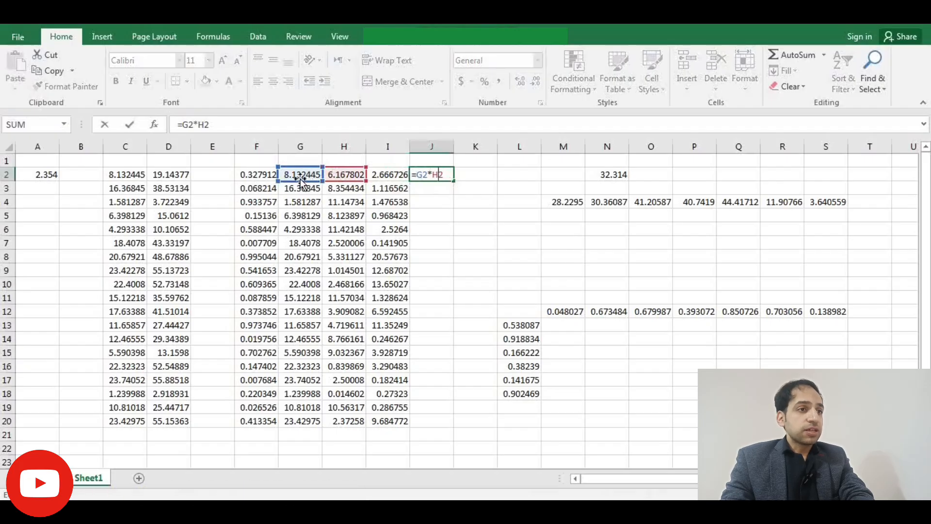
pyautogui.moveTo(291, 180); pyautogui.dragTo(269, 178)
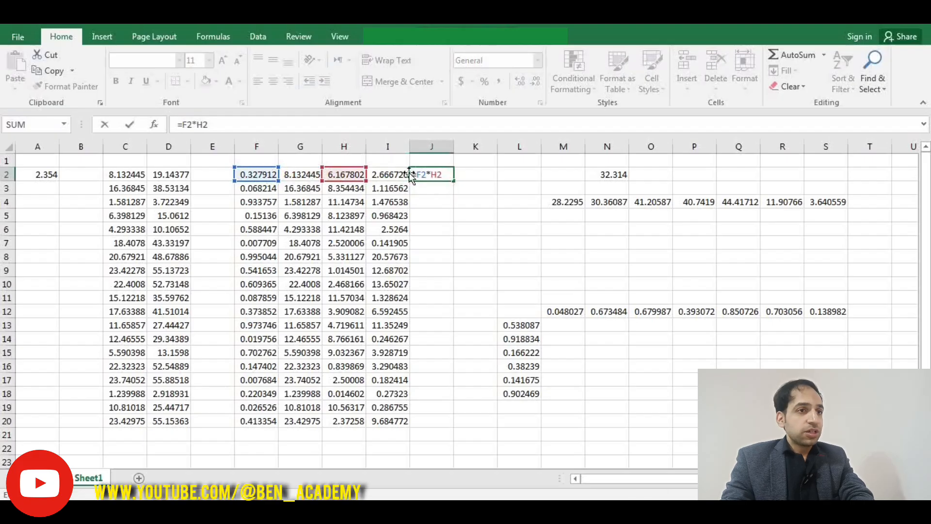
pyautogui.press('Return')
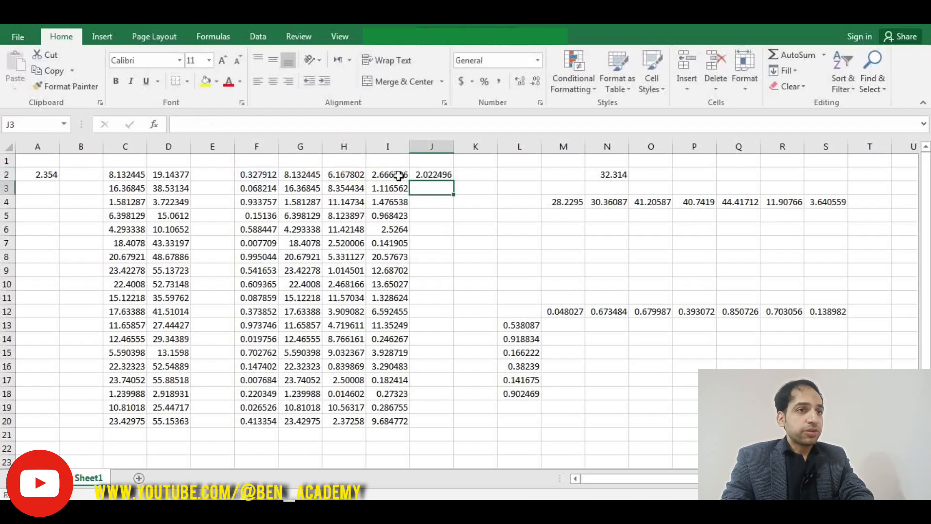
# - Copy I2's formula into J2 and inspect the copied formula in J2
pyautogui.click(399, 176)
pyautogui.doubleClick(409, 180)
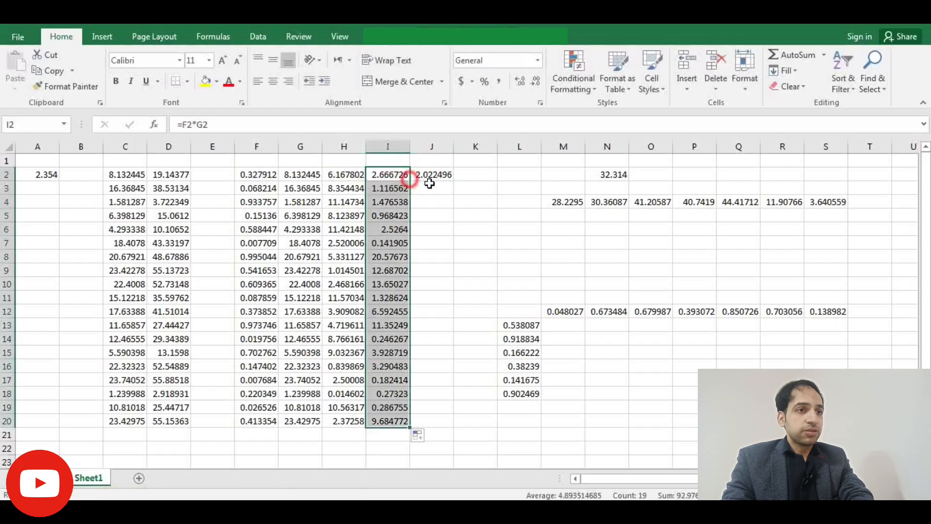
pyautogui.click(408, 178)
pyautogui.moveTo(406, 178); pyautogui.dragTo(430, 172)
pyautogui.doubleClick(434, 175)
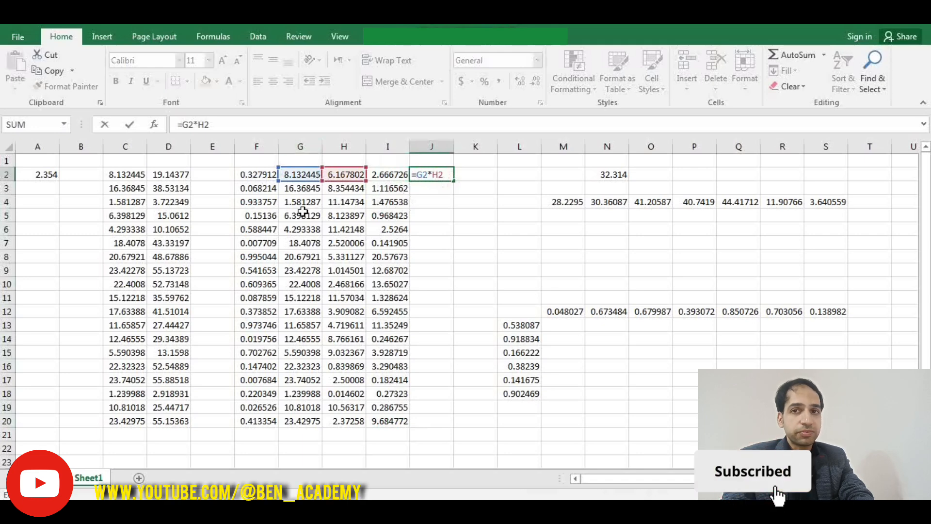
pyautogui.press('Return')
# - Change I2's formula to =$F2*G2, locking the column F reference
pyautogui.doubleClick(387, 177)
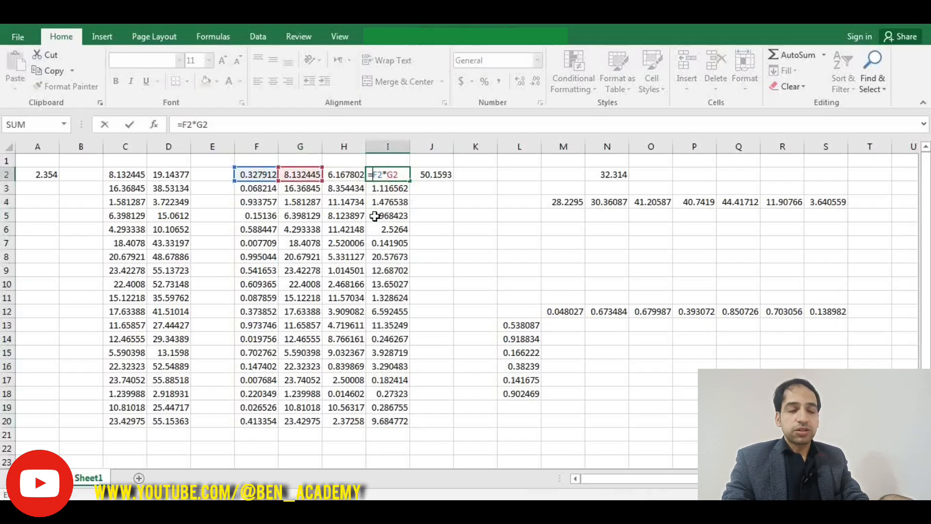
pyautogui.press('F4')
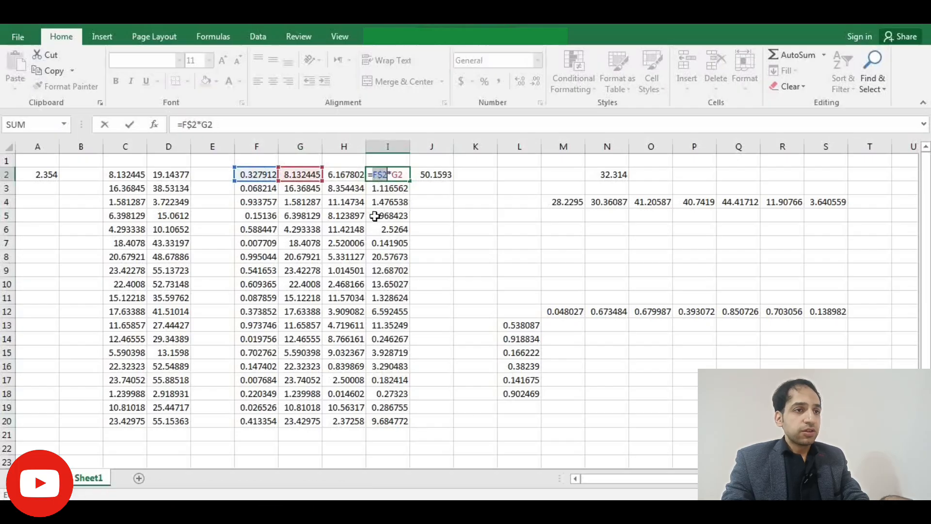
pyautogui.click(383, 174)
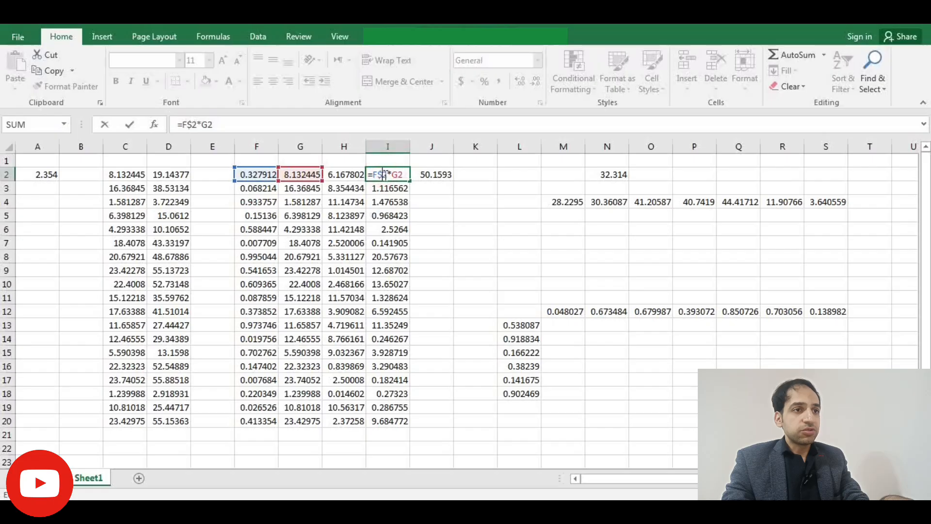
pyautogui.press('F4')
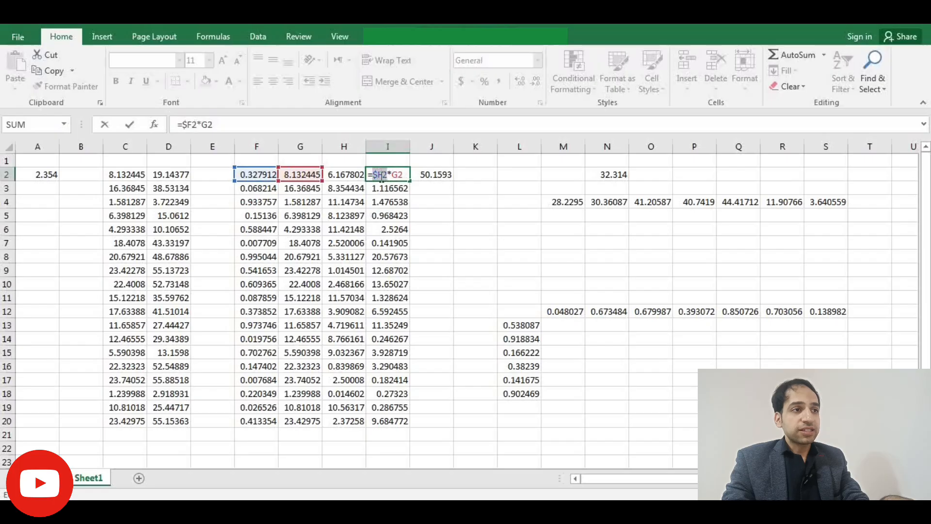
pyautogui.press('Return')
# - Fill I2's mixed-reference formula down to I20 and copy it across into J2
pyautogui.click(405, 175)
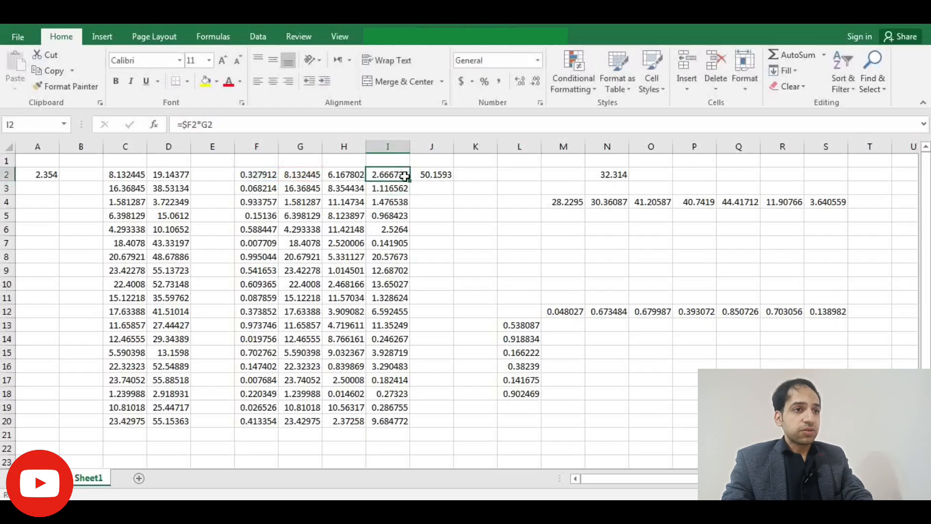
pyautogui.doubleClick(409, 182)
pyautogui.click(404, 178)
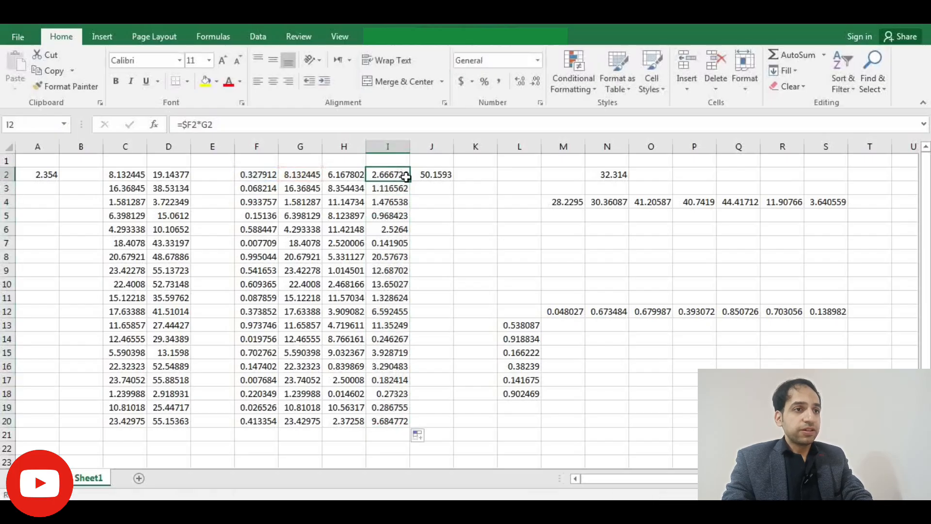
pyautogui.moveTo(409, 181); pyautogui.dragTo(440, 187)
# - Inspect J2's formula, fill it down to J20, and inspect the copied formula in J15
pyautogui.click(432, 174)
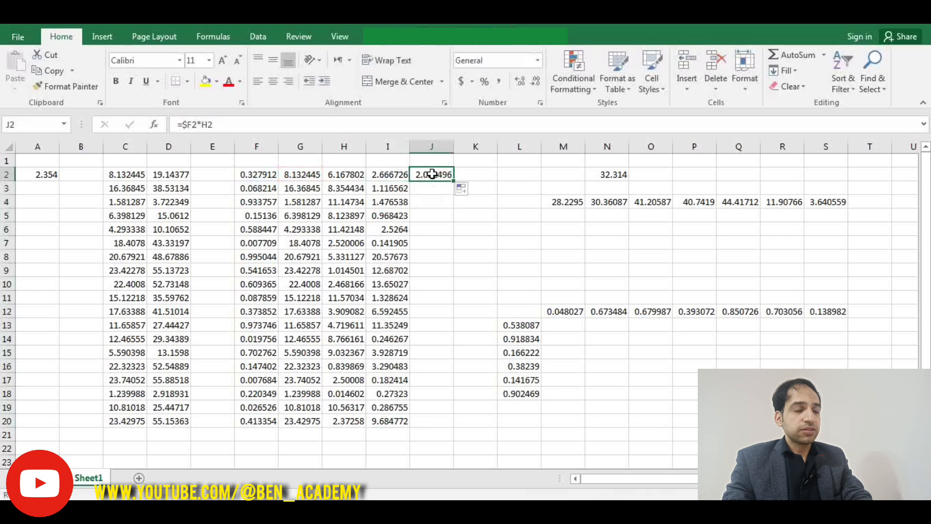
pyautogui.doubleClick(432, 173)
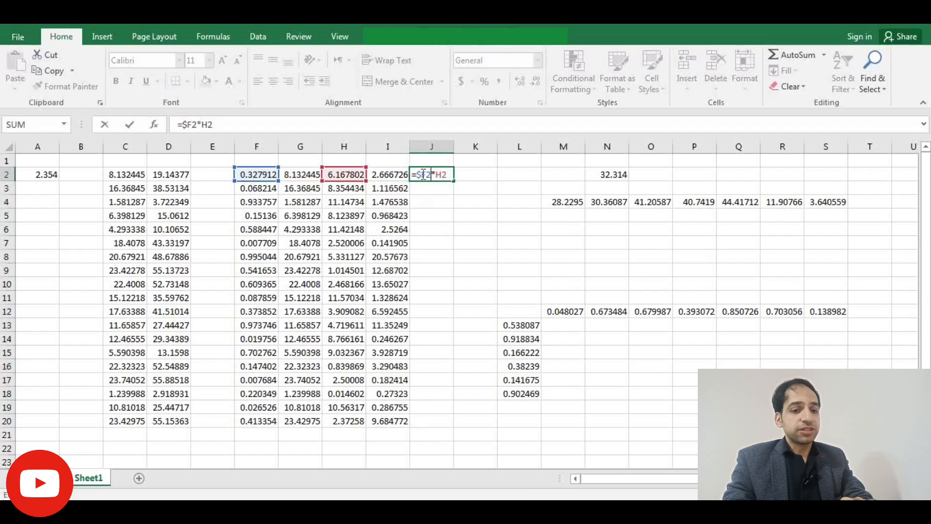
pyautogui.press('Return')
pyautogui.click(443, 177)
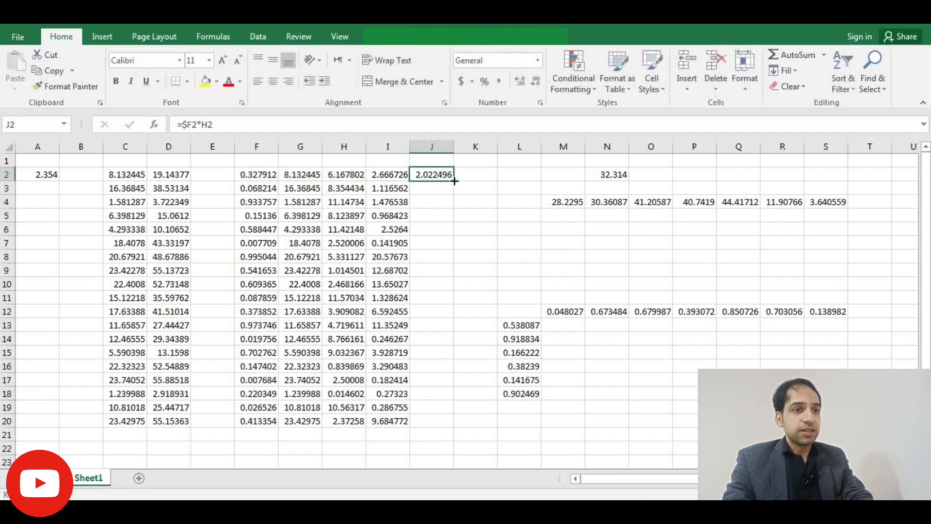
pyautogui.doubleClick(454, 180)
pyautogui.doubleClick(433, 351)
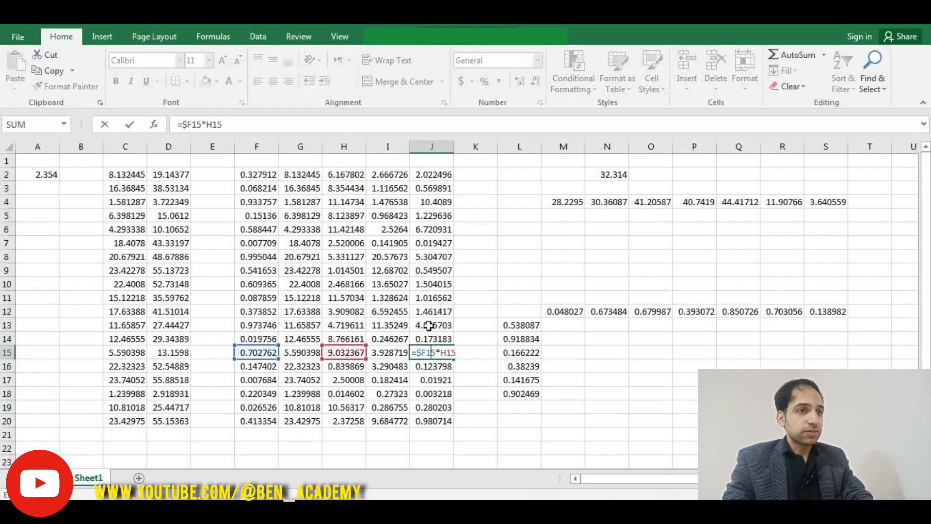
pyautogui.press('Return')
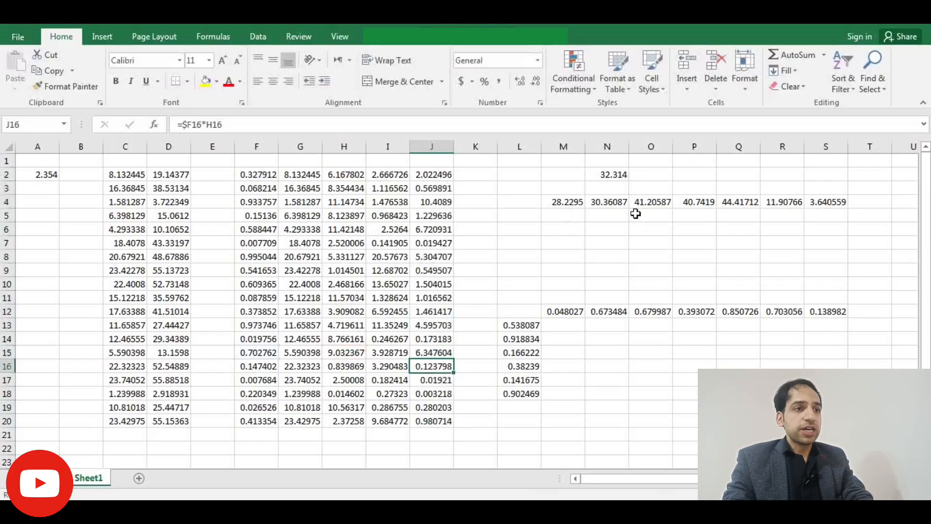
# - Enter the formula =N2*M4 in cell M5
pyautogui.click(562, 218)
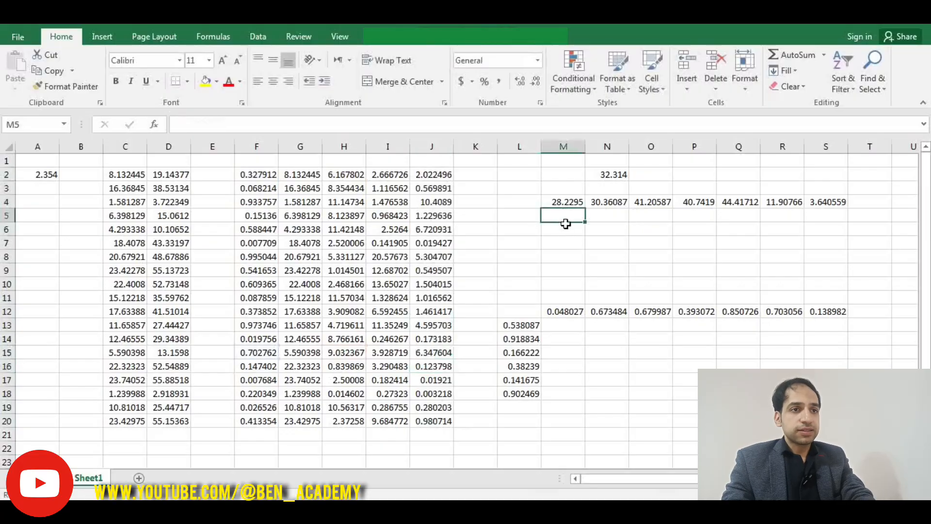
pyautogui.write('=')
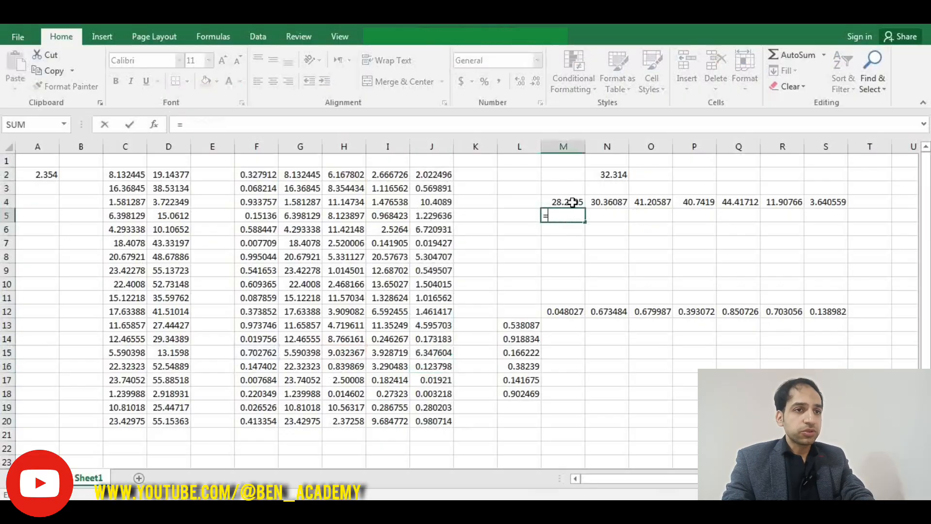
pyautogui.click(611, 177)
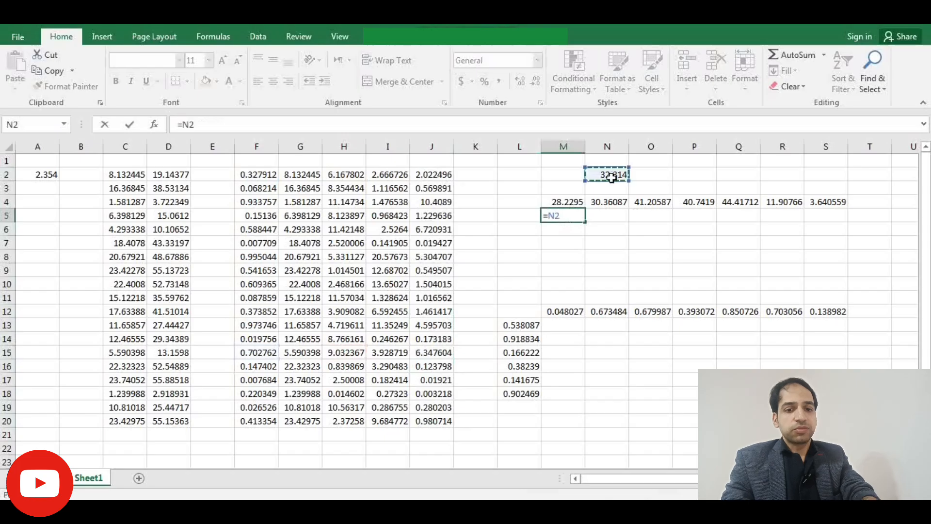
pyautogui.write('*')
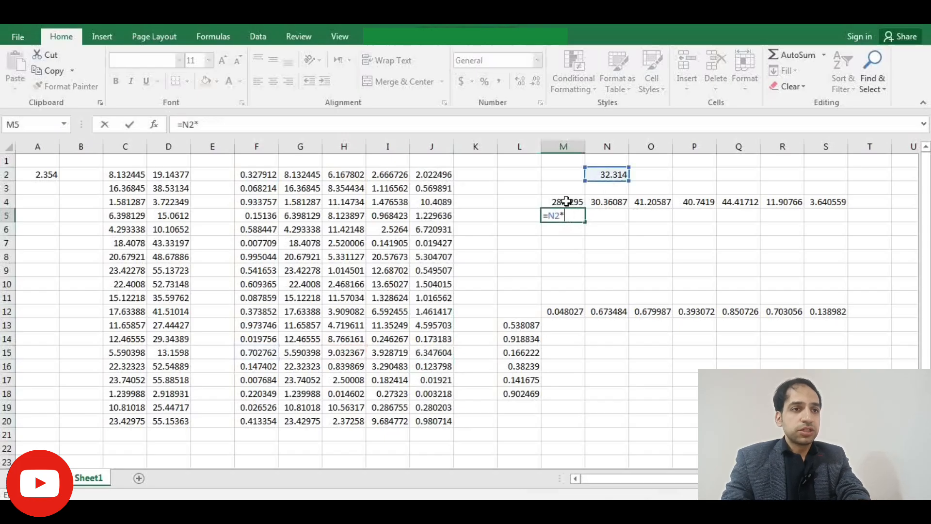
pyautogui.click(566, 200)
pyautogui.press('Return')
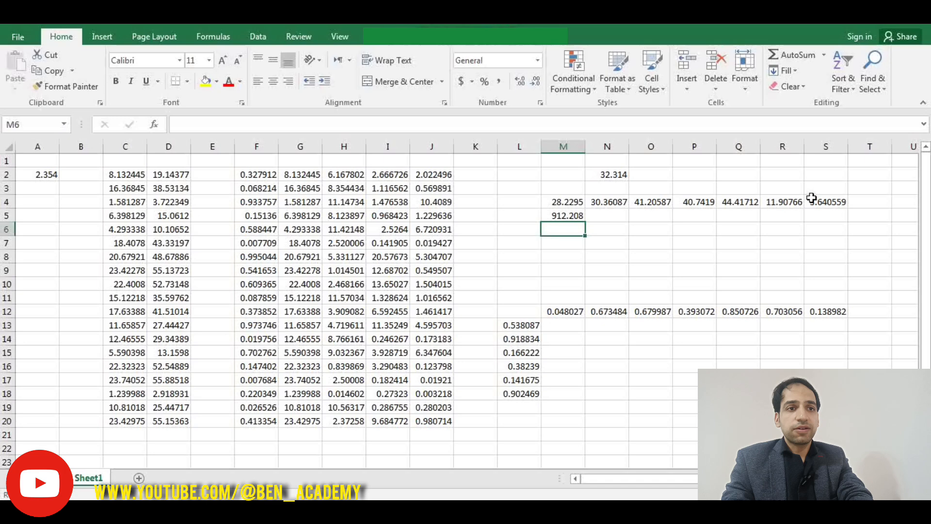
# - Copy M5's formula into N5 and inspect the copied formula in N5
pyautogui.click(562, 216)
pyautogui.moveTo(585, 222); pyautogui.dragTo(616, 231)
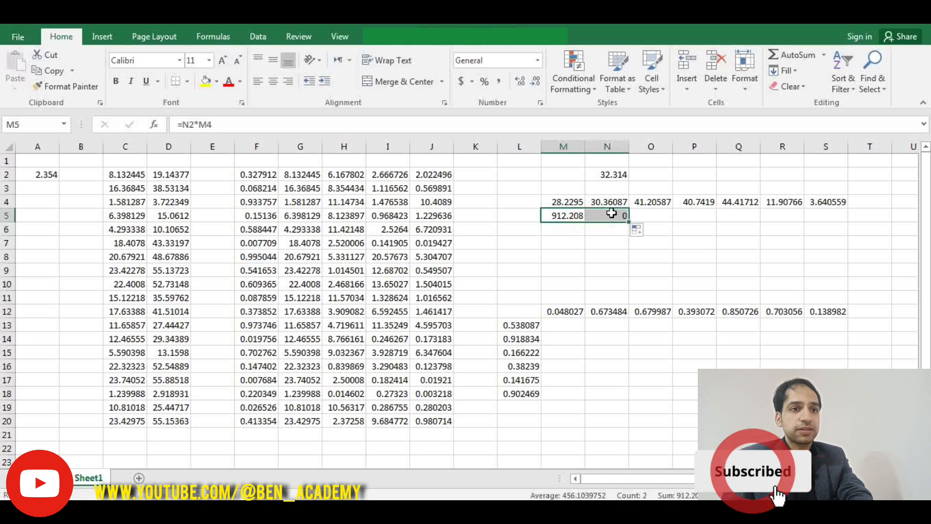
pyautogui.doubleClick(614, 215)
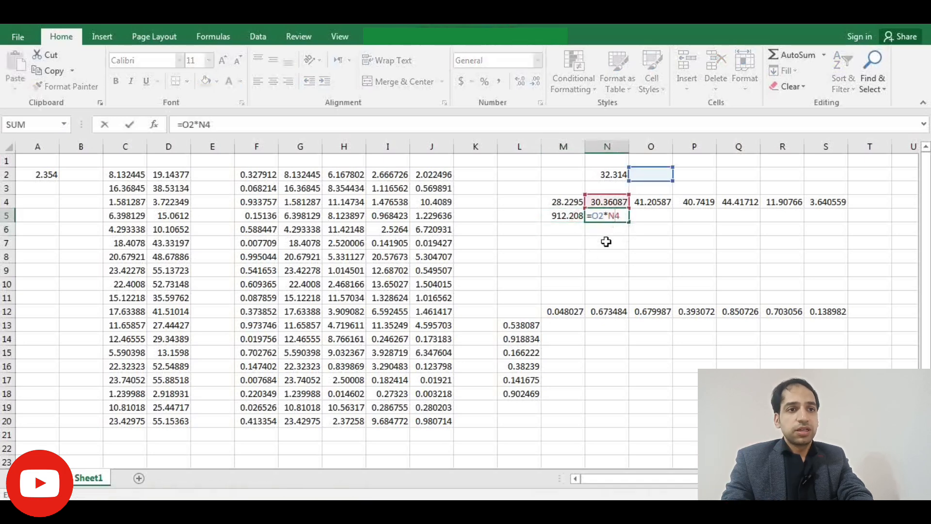
pyautogui.press('Escape')
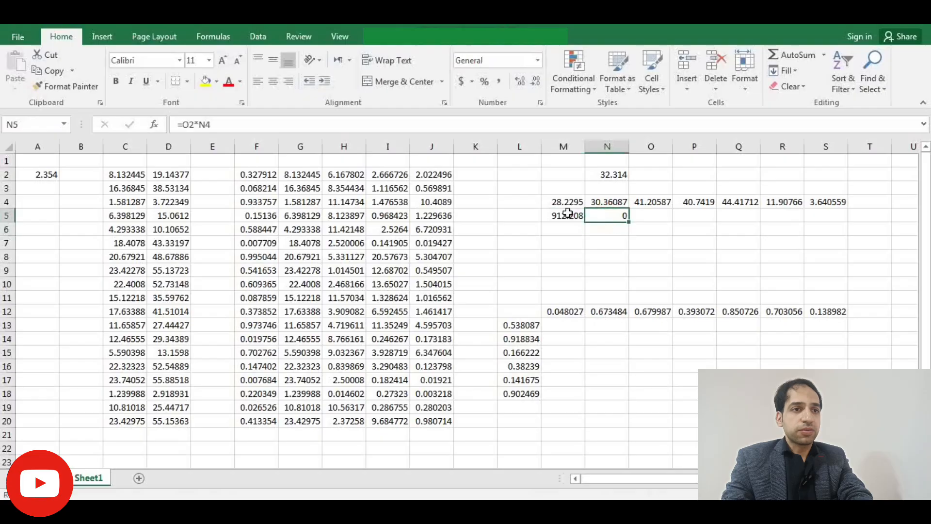
# - Change M5's formula to =$N2*M4, locking the column N reference
pyautogui.doubleClick(565, 215)
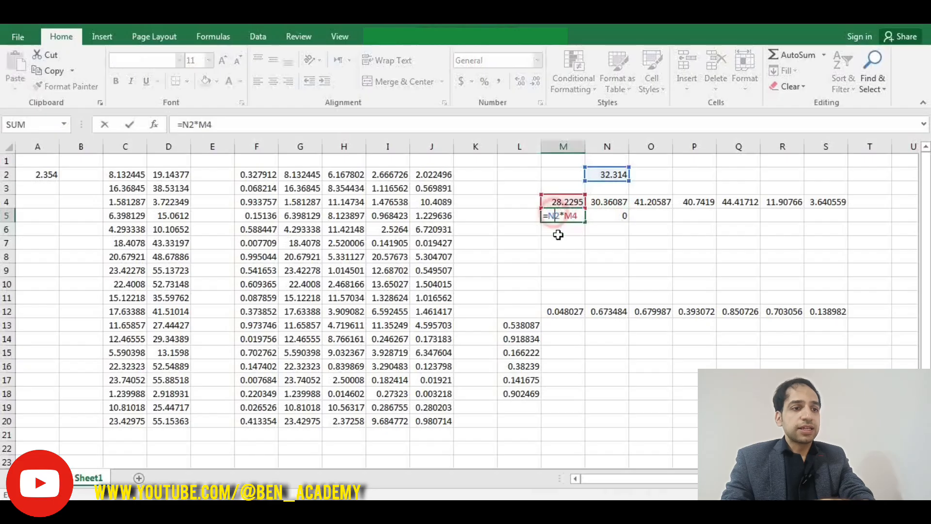
pyautogui.press('F4')
pyautogui.press('F4')
pyautogui.press('F4')
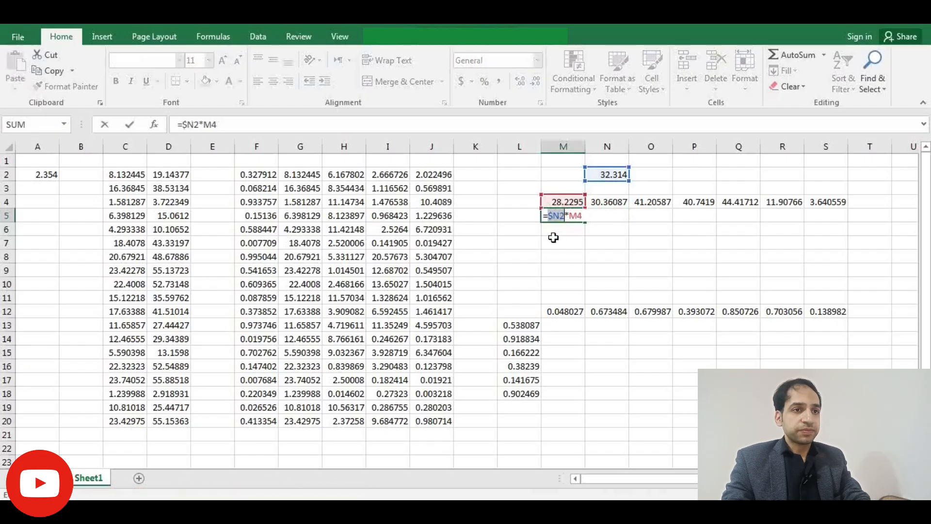
pyautogui.press('Return')
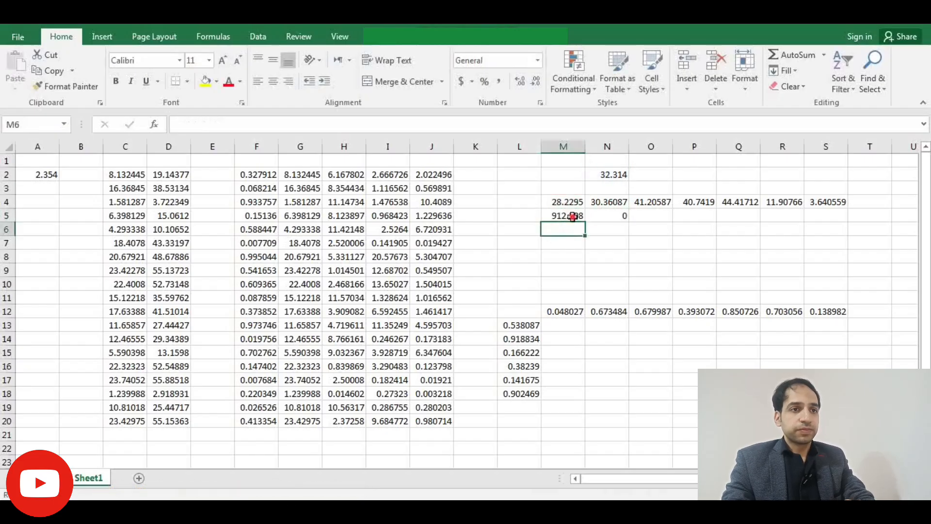
# - Fill M5's formula across to S5 and inspect the copied formula in P5
pyautogui.click(570, 216)
pyautogui.moveTo(585, 223); pyautogui.dragTo(832, 221)
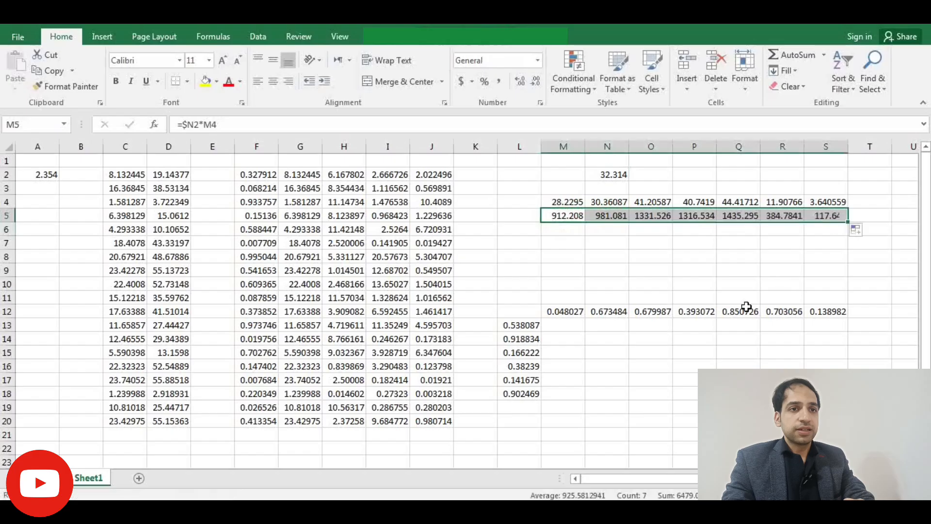
pyautogui.doubleClick(681, 219)
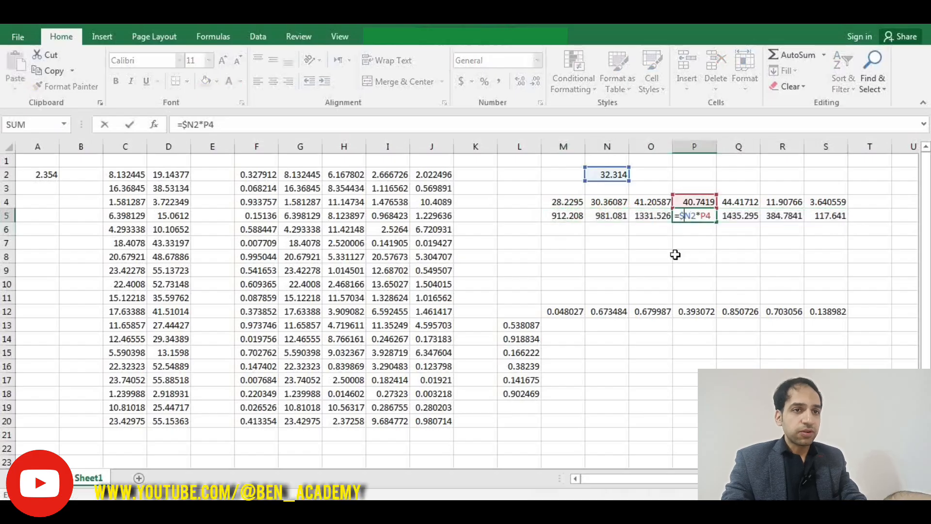
pyautogui.press('Escape')
# - Enter the formula =L13*M12 in cell M13
pyautogui.click(564, 323)
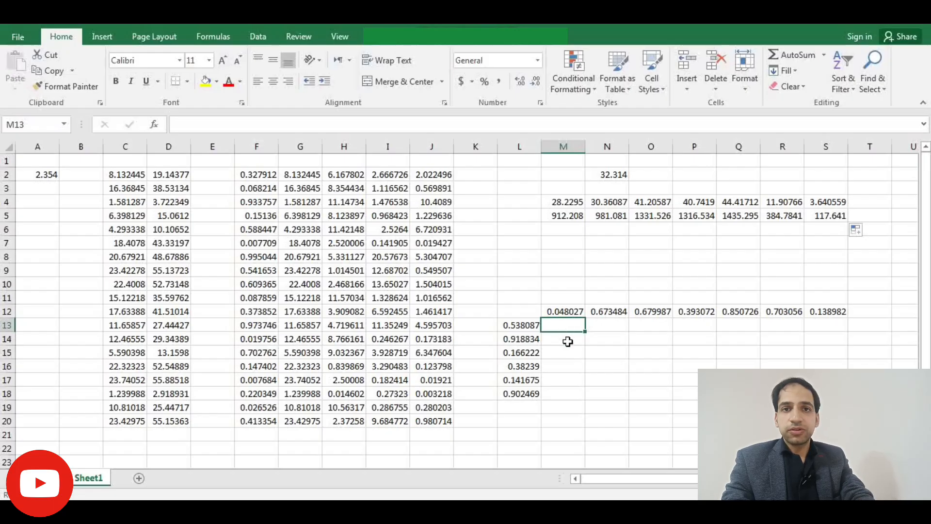
pyautogui.write('=')
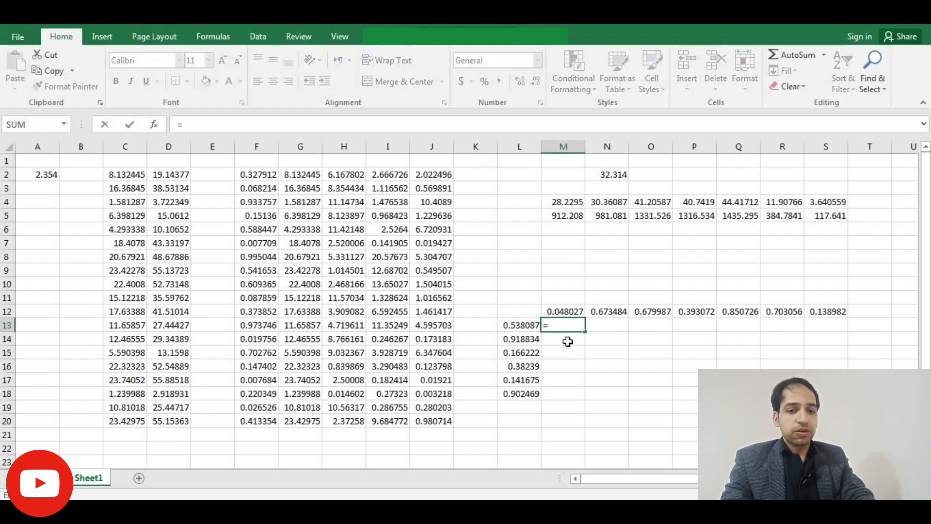
pyautogui.click(518, 324)
pyautogui.write('*')
pyautogui.click(558, 311)
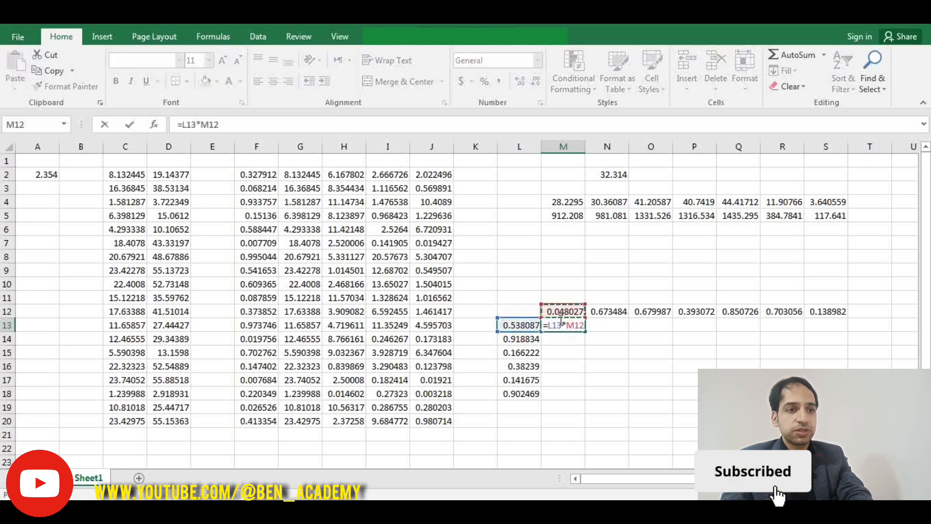
pyautogui.press('Return')
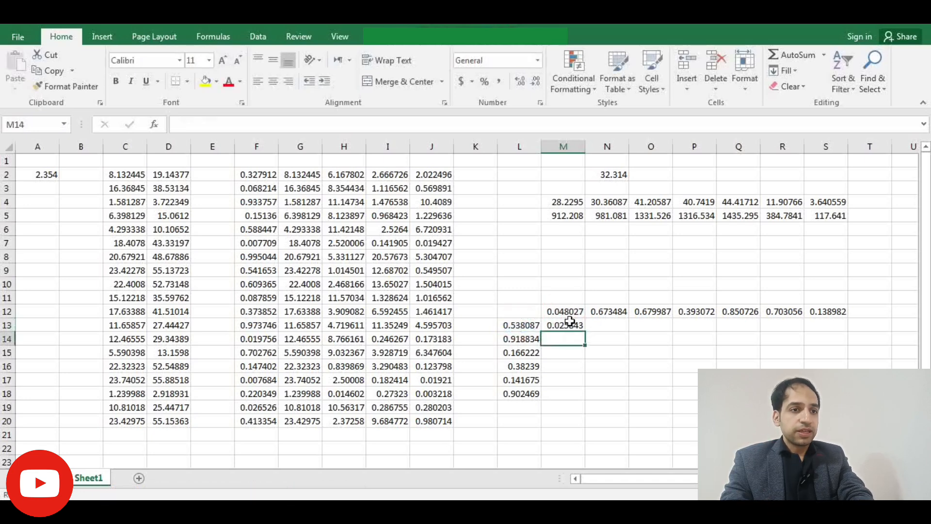
# - Fill M13's formula down to M18 and inspect the copied formulas in M16 and M13
pyautogui.click(571, 325)
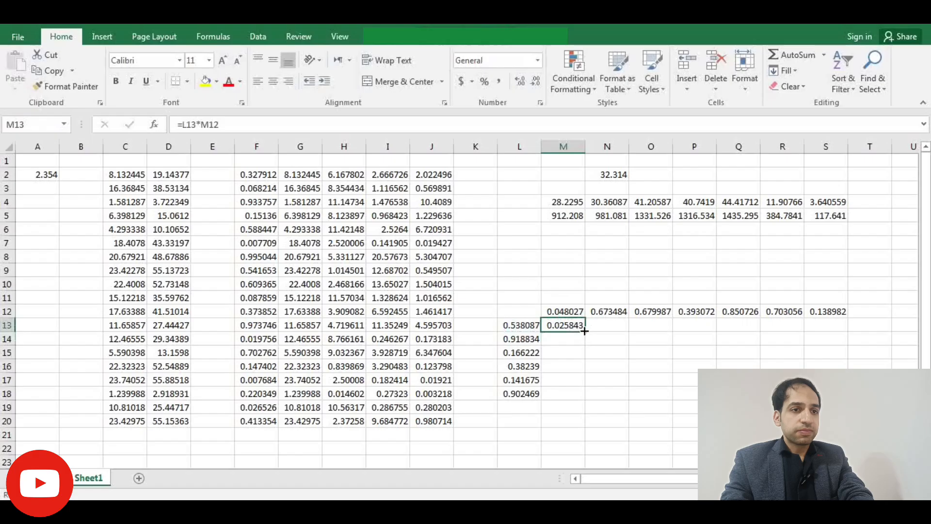
pyautogui.moveTo(584, 330); pyautogui.dragTo(575, 397)
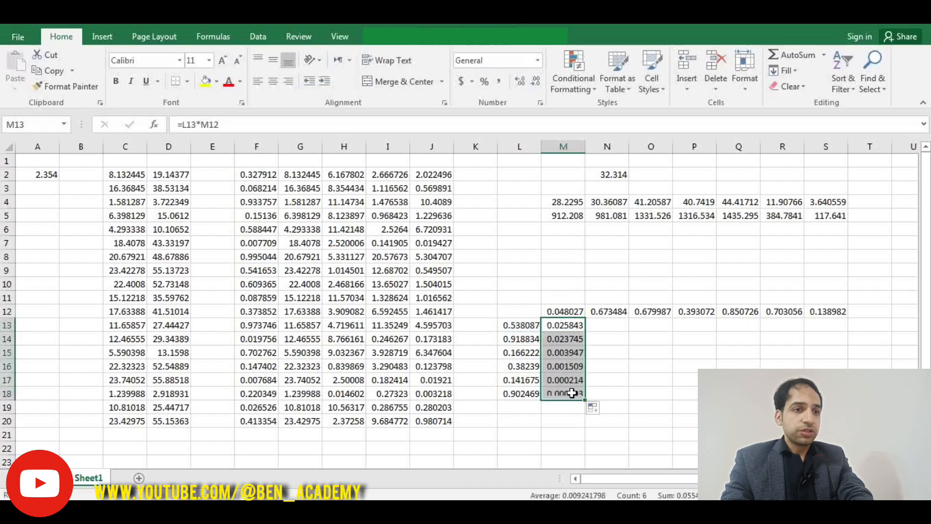
pyautogui.doubleClick(556, 364)
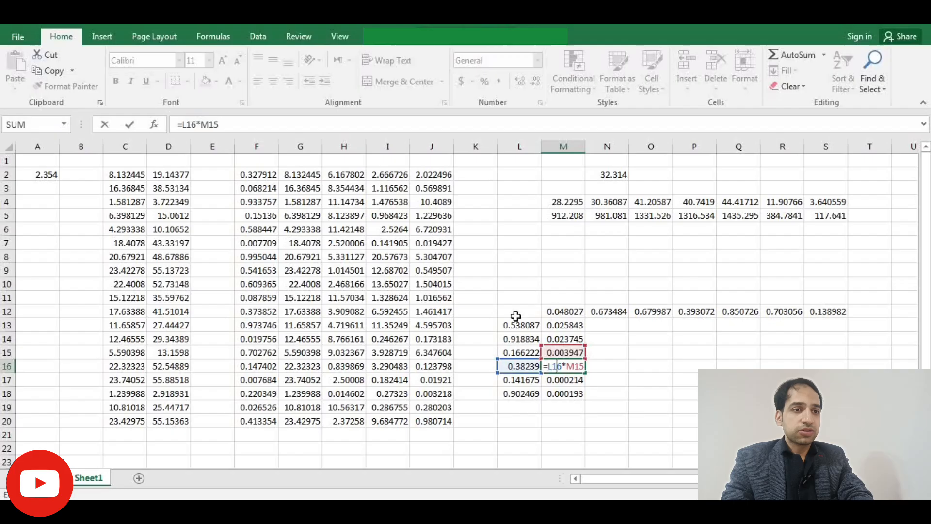
pyautogui.click(563, 326)
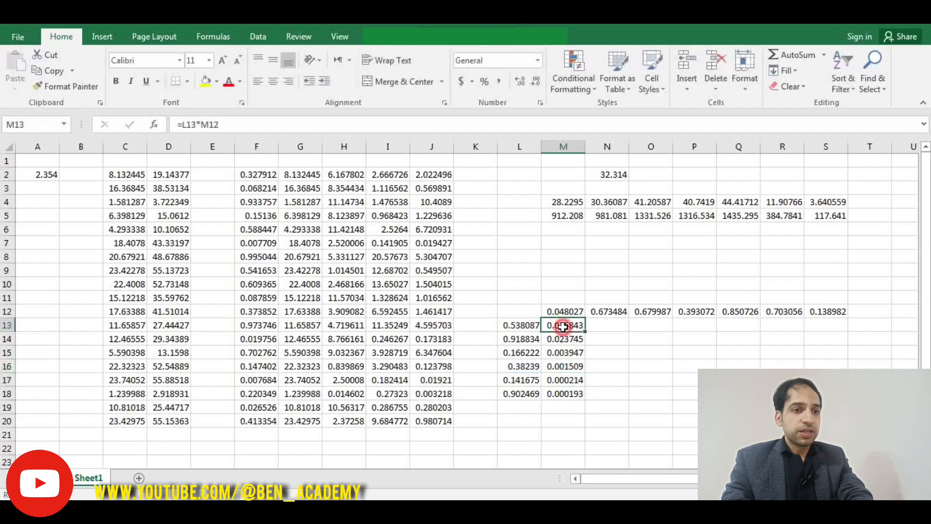
pyautogui.doubleClick(563, 326)
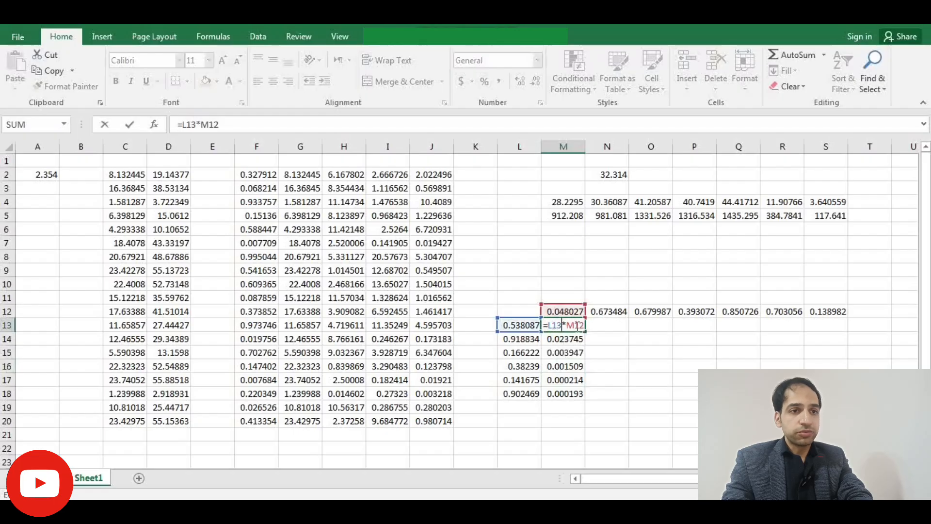
# - Change M13's formula to =L13*M$12, locking the row of the M12 reference
pyautogui.press('F4')
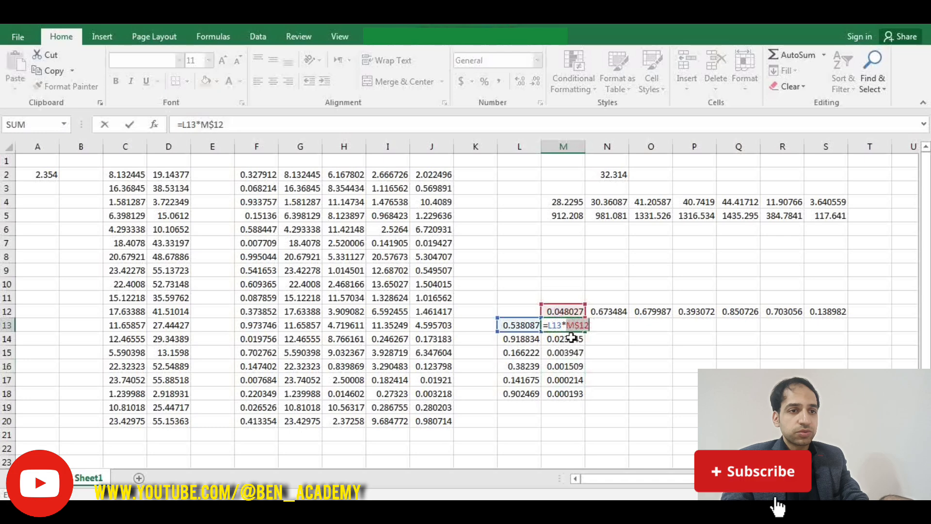
pyautogui.press('F4')
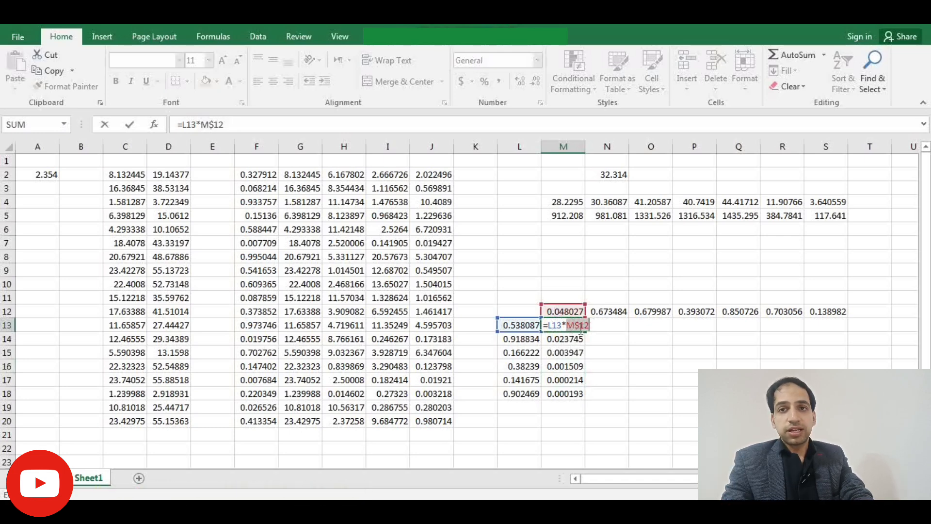
pyautogui.press('Return')
# - Fill M13's mixed-reference formula down to M18 and inspect the copied formula in M16
pyautogui.click(579, 327)
pyautogui.doubleClick(586, 332)
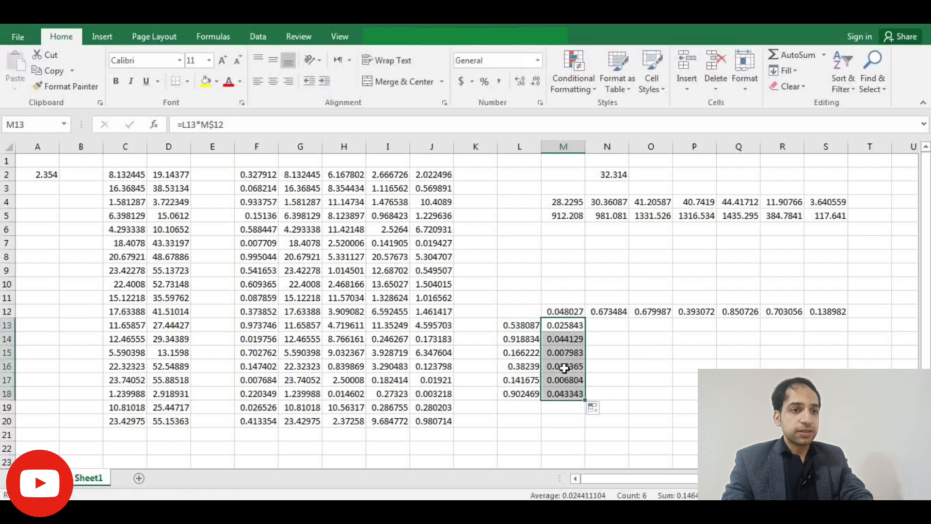
pyautogui.click(564, 368)
pyautogui.doubleClick(564, 368)
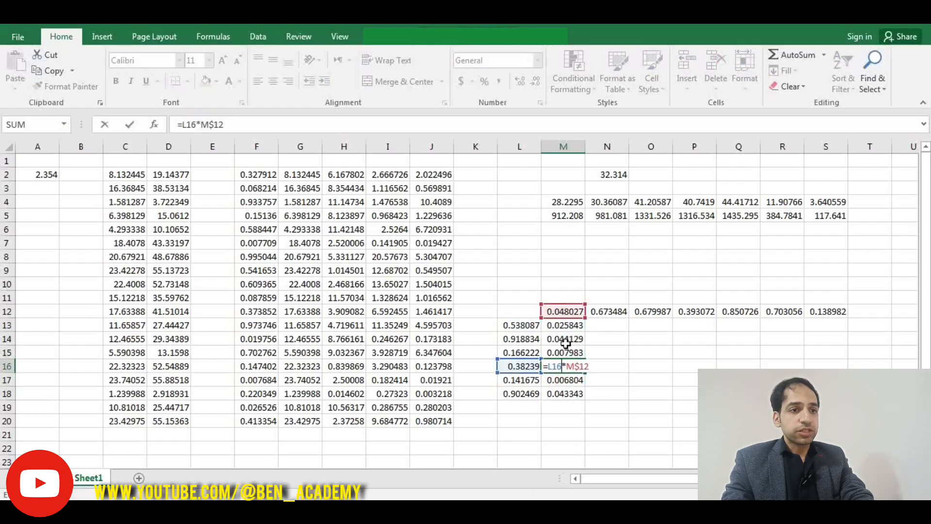
pyautogui.press('Return')
# - Fill M13's formula across to N13 and inspect the copied formula in N13
pyautogui.click(572, 327)
pyautogui.moveTo(585, 331); pyautogui.dragTo(617, 328)
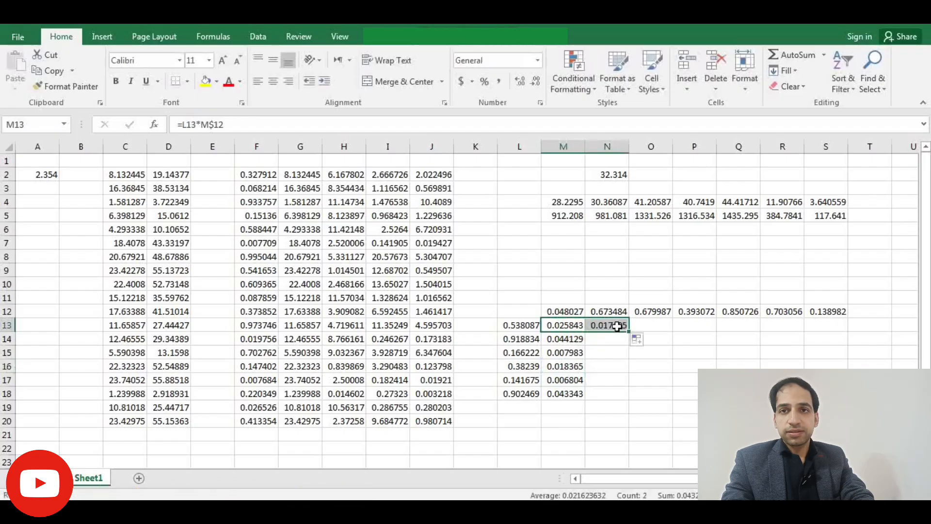
pyautogui.doubleClick(616, 326)
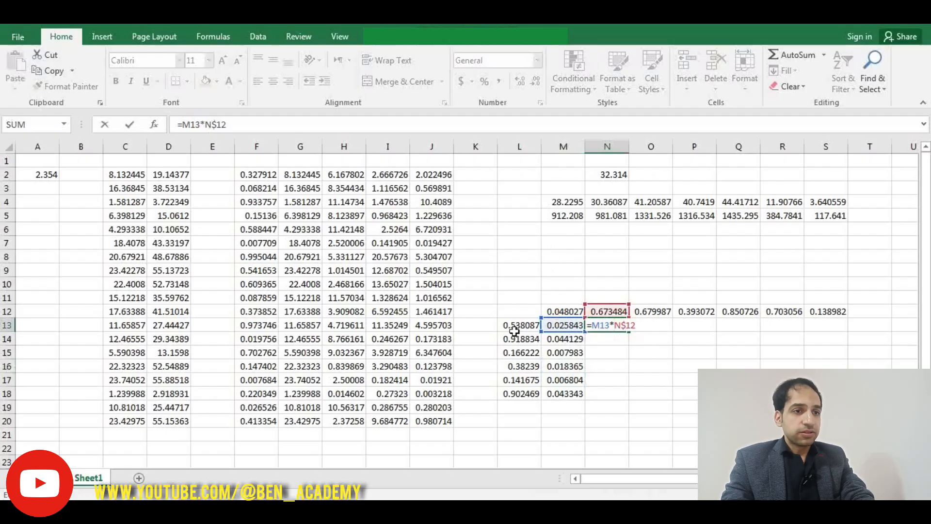
pyautogui.press('Return')
# - Change M13's formula to =$L13*M$12, also locking column L
pyautogui.doubleClick(550, 329)
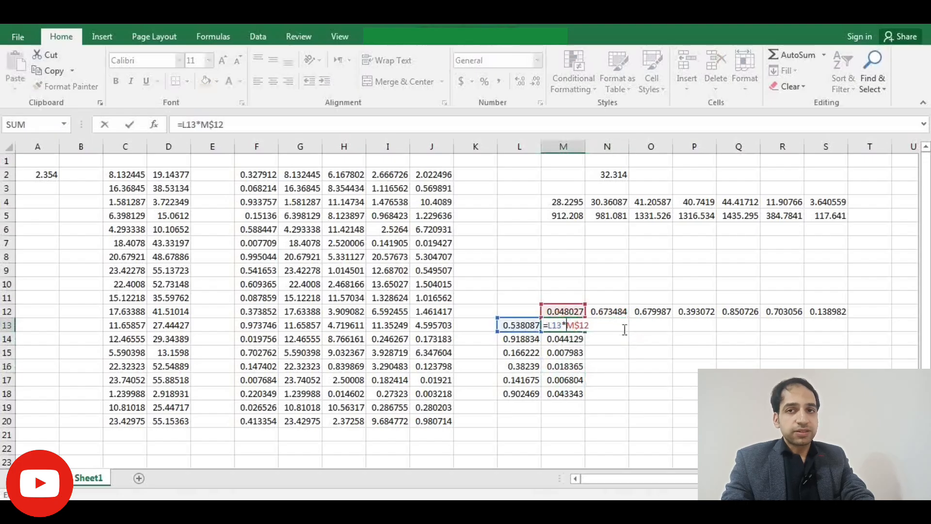
pyautogui.click(553, 324)
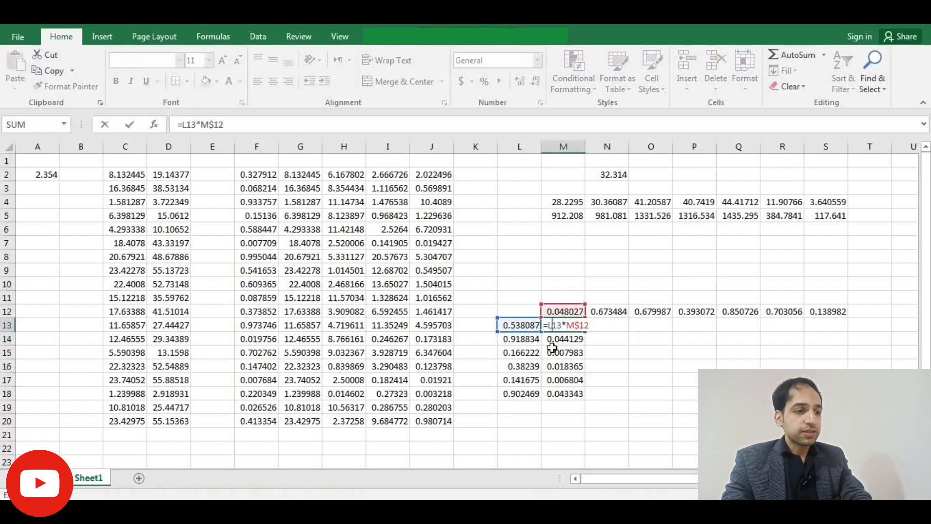
pyautogui.press('F4')
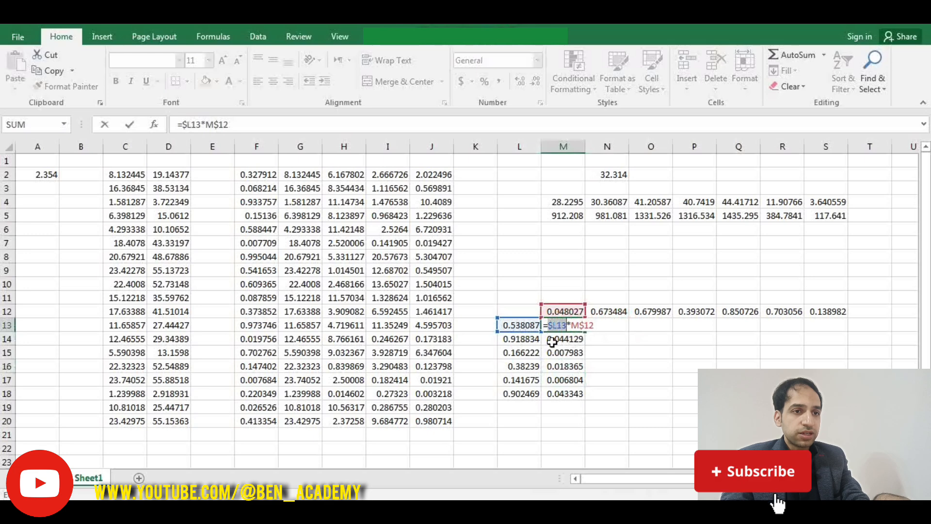
pyautogui.press('Return')
# - Fill M13's formula down to M18 and across to N13, then inspect N13's copied formula
pyautogui.click(563, 325)
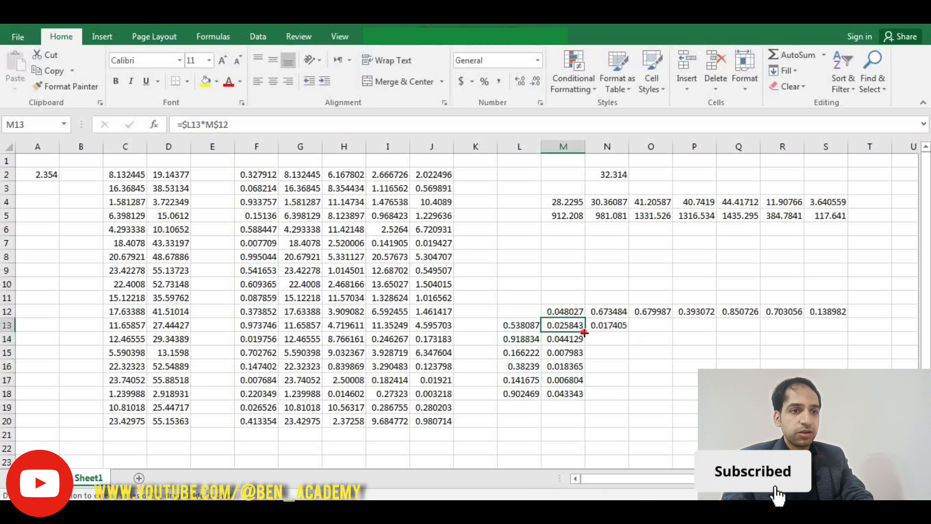
pyautogui.doubleClick(585, 331)
pyautogui.click(576, 327)
pyautogui.moveTo(584, 332); pyautogui.dragTo(617, 334)
pyautogui.doubleClick(612, 323)
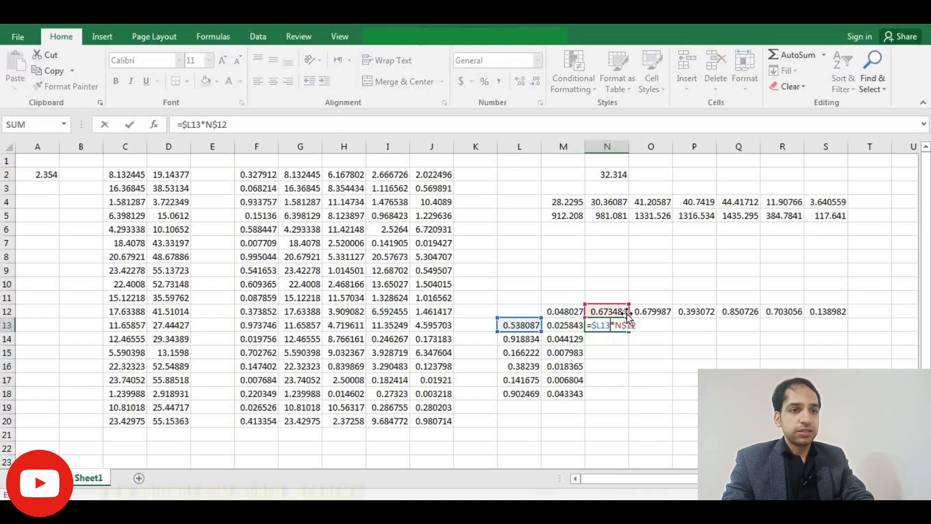
pyautogui.press('Escape')
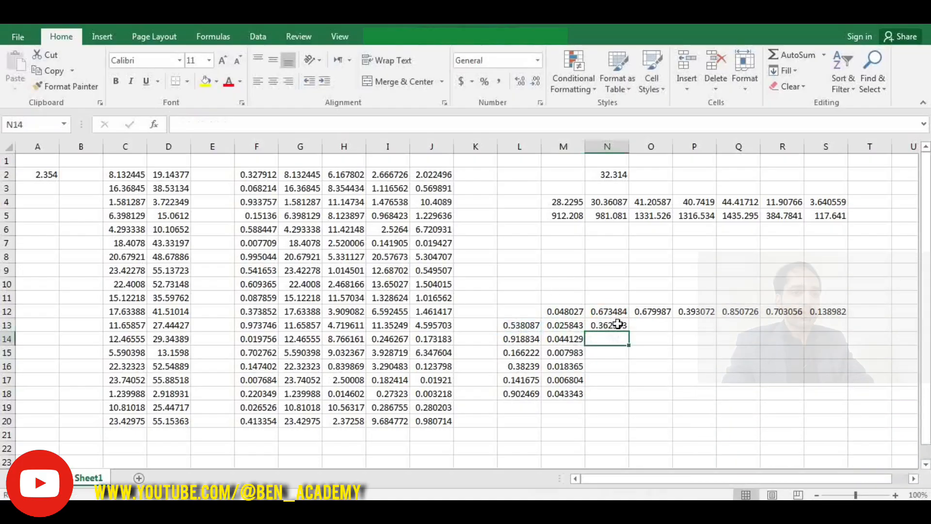
# - Fill N13's formula across to S13 and down to row 18, then inspect the formula in P16
pyautogui.moveTo(627, 331); pyautogui.dragTo(848, 332)
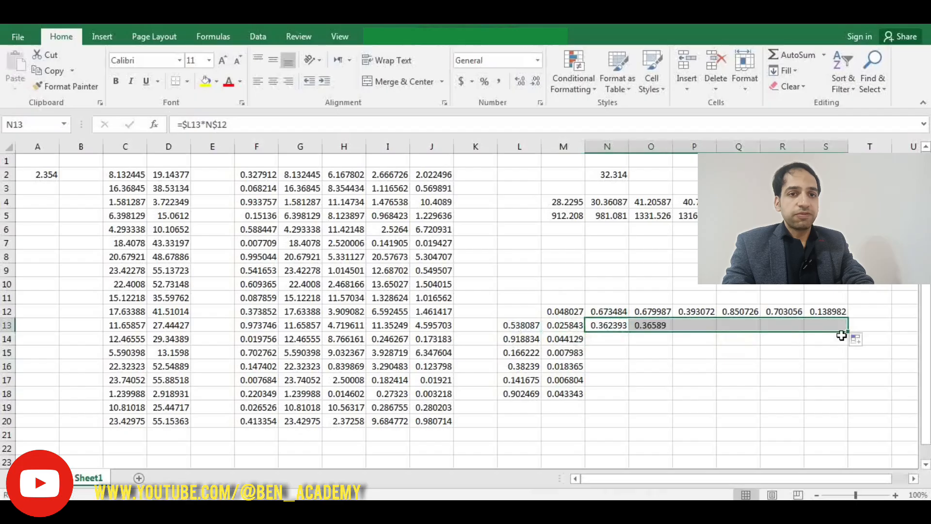
pyautogui.doubleClick(848, 332)
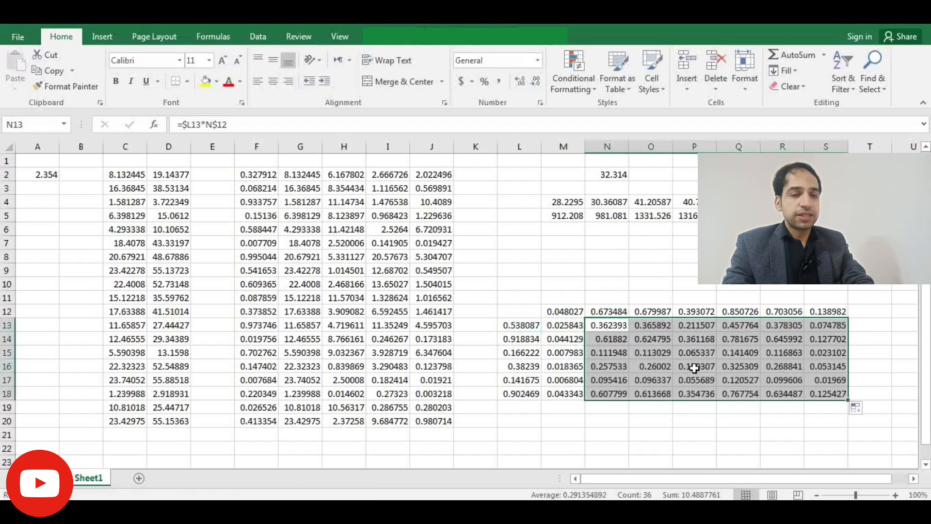
pyautogui.doubleClick(695, 368)
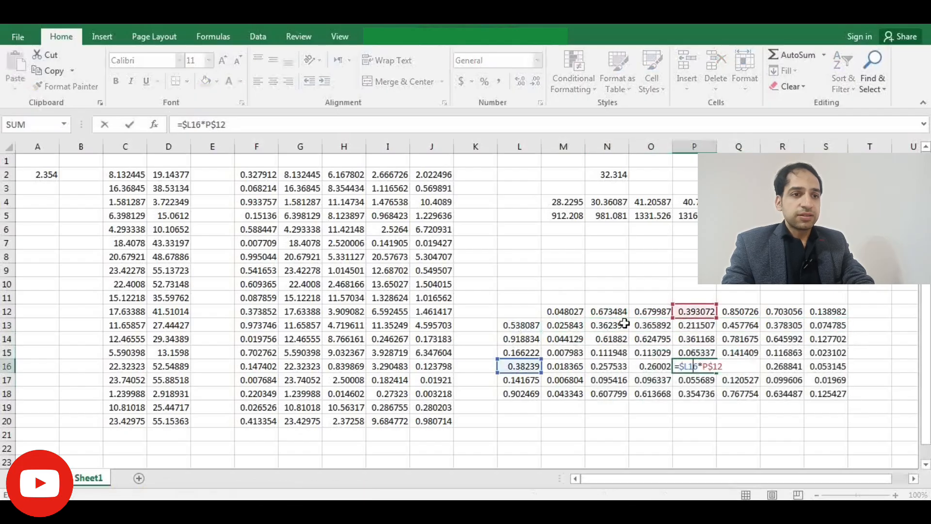